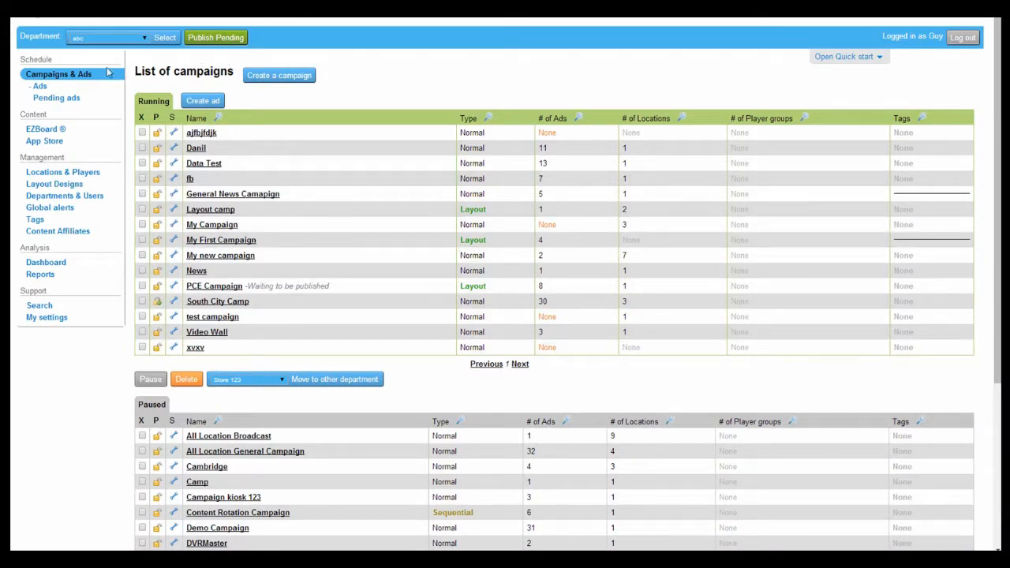
- Start creating a new physical location under Locations & Players and name it My New Location
left_click(85, 174)
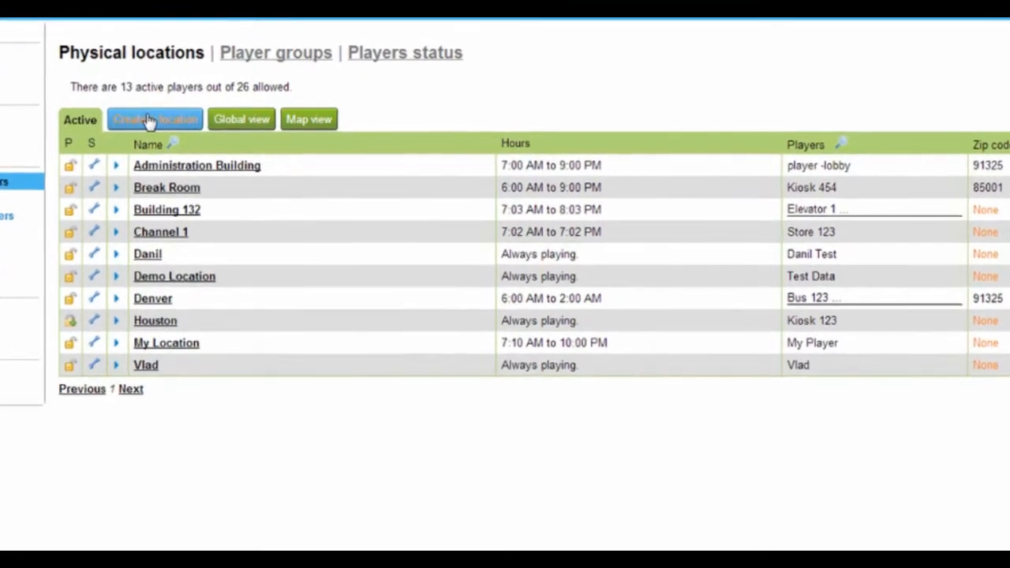
left_click(154, 120)
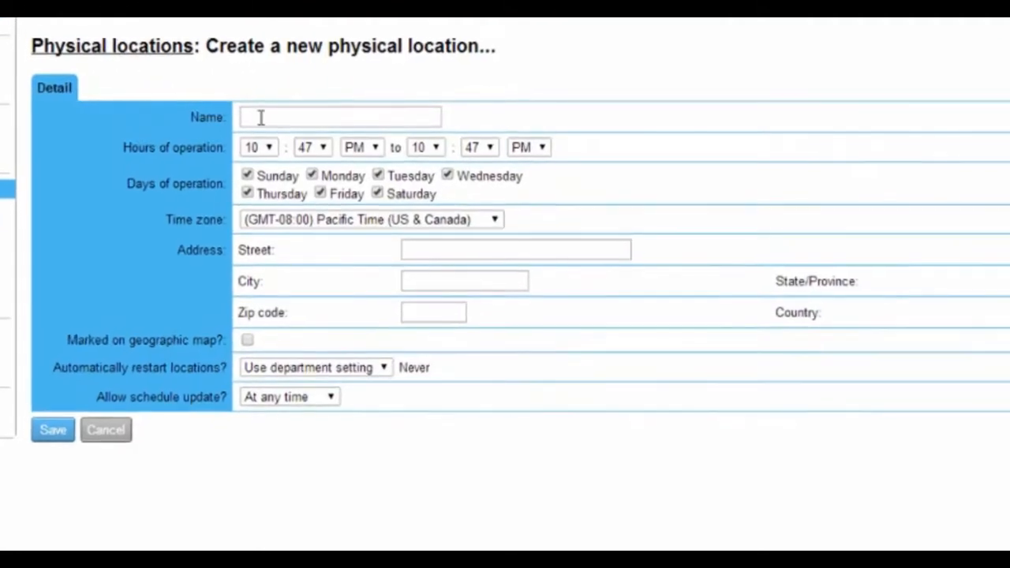
left_click(265, 115)
type("My New Location")
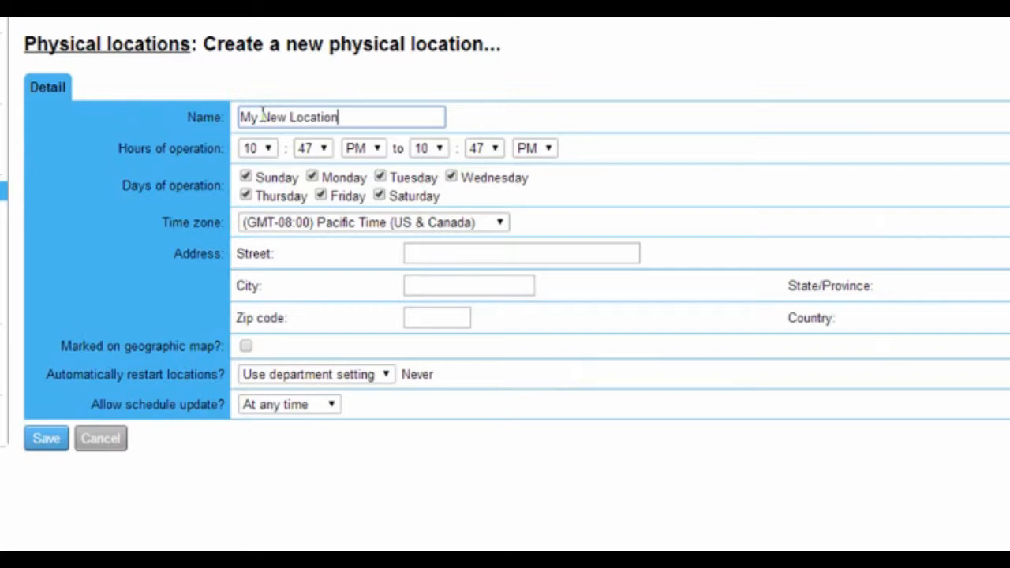
- Set the location's hours of operation to 06:00 AM to 10:00 PM
left_click(268, 149)
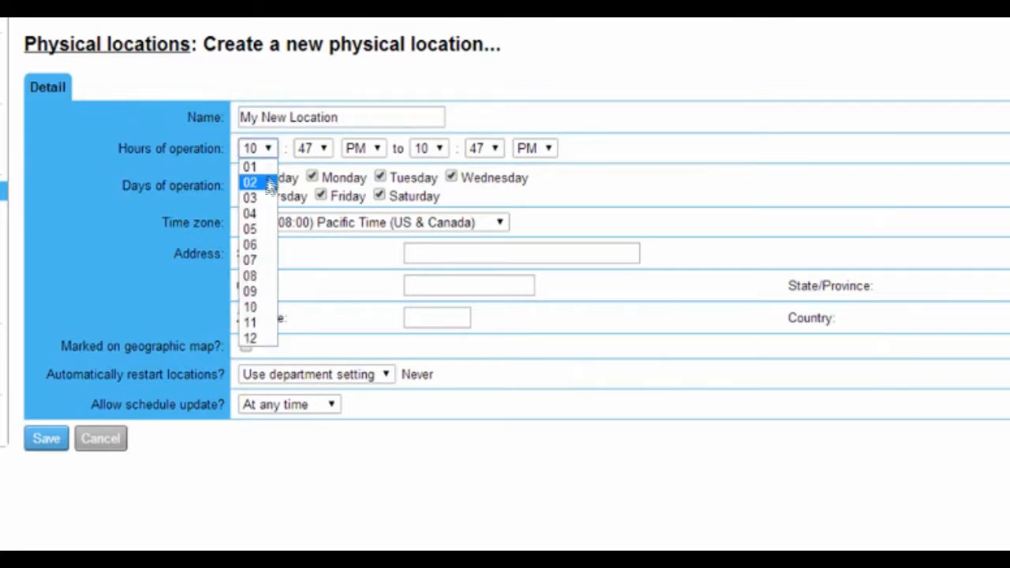
left_click(253, 245)
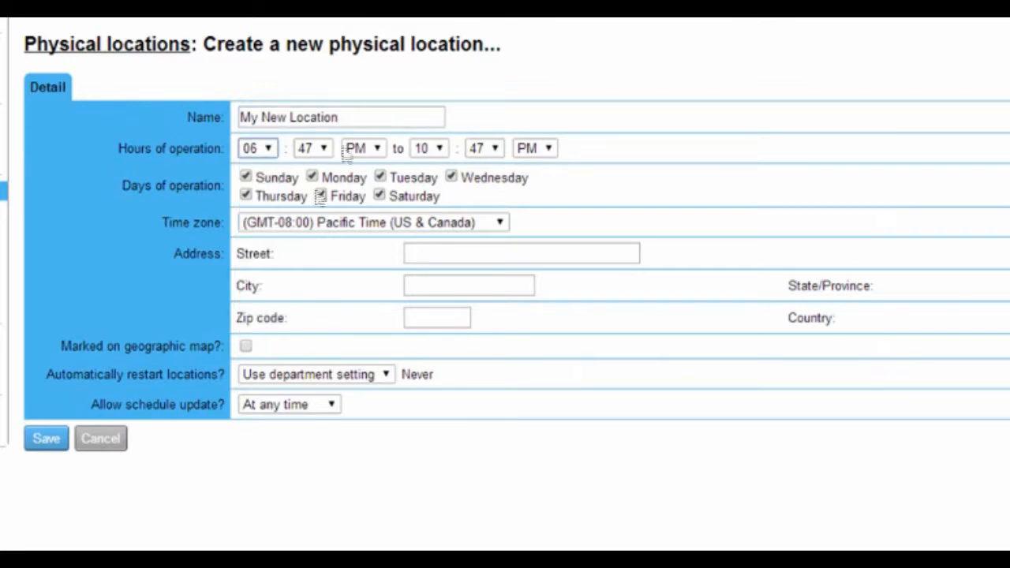
left_click(322, 149)
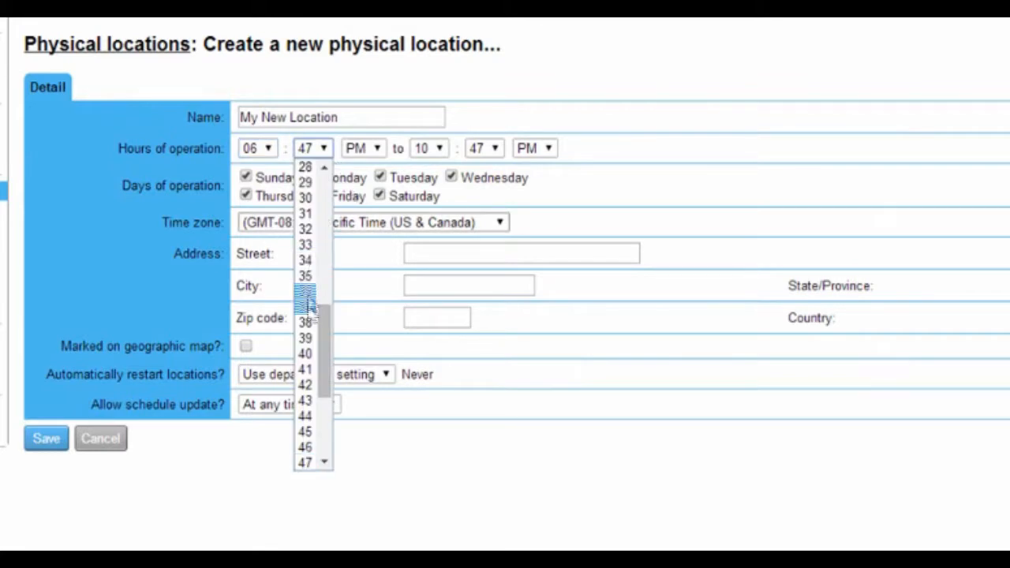
left_click_drag(329, 338, 323, 163)
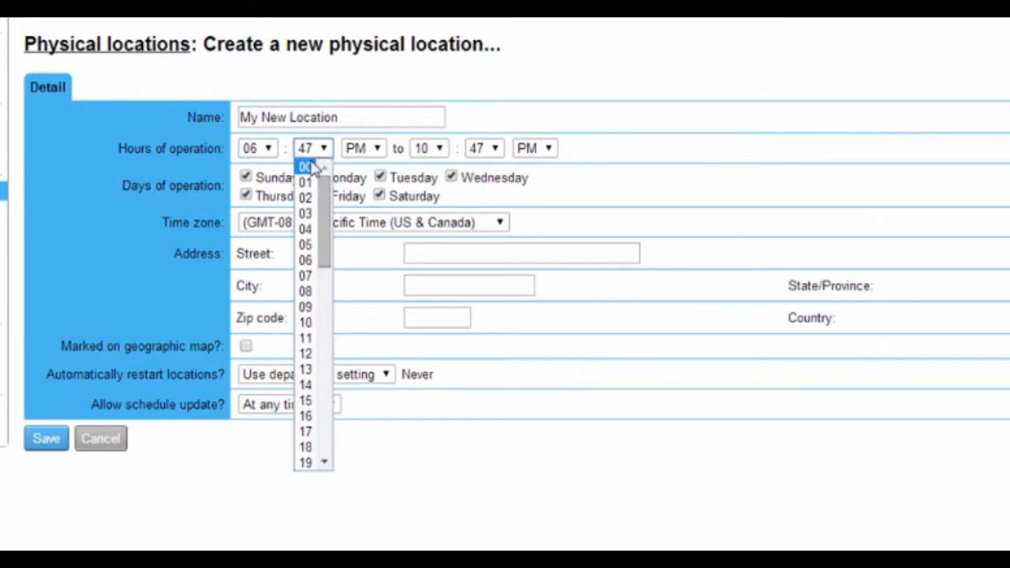
left_click(308, 165)
left_click(363, 154)
left_click(355, 164)
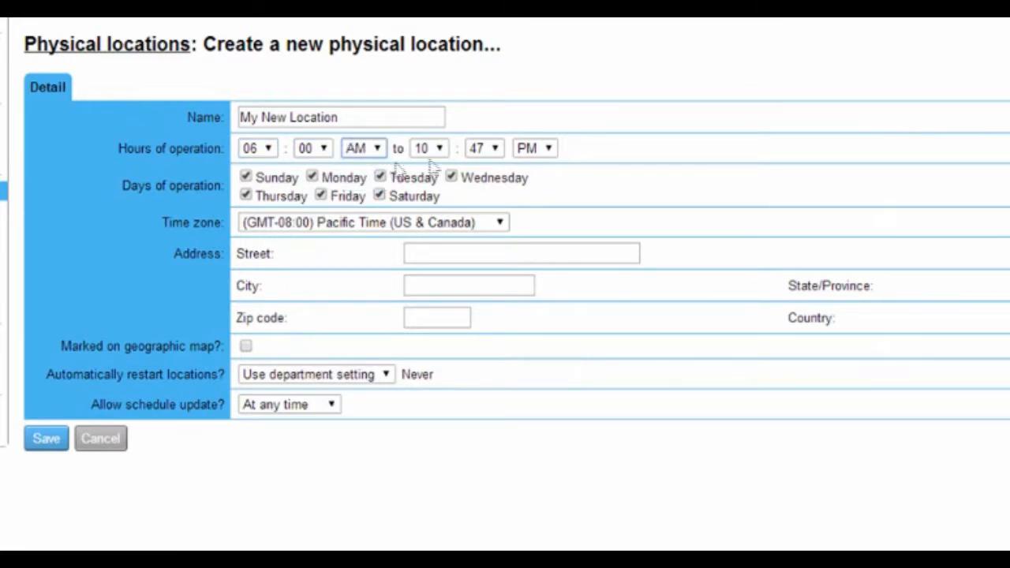
left_click(485, 150)
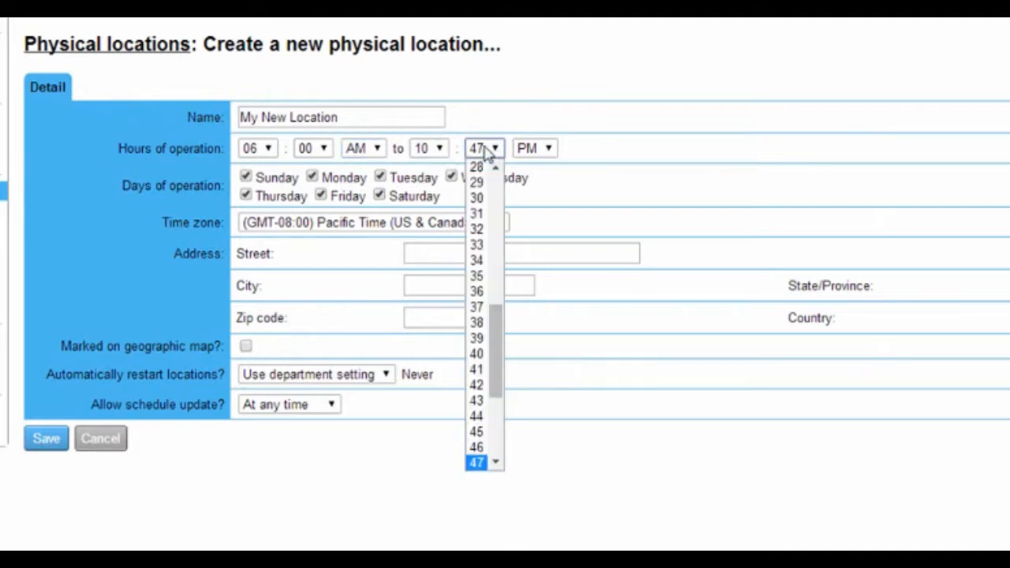
left_click(498, 223)
left_click_drag(498, 227, 497, 177)
left_click(477, 162)
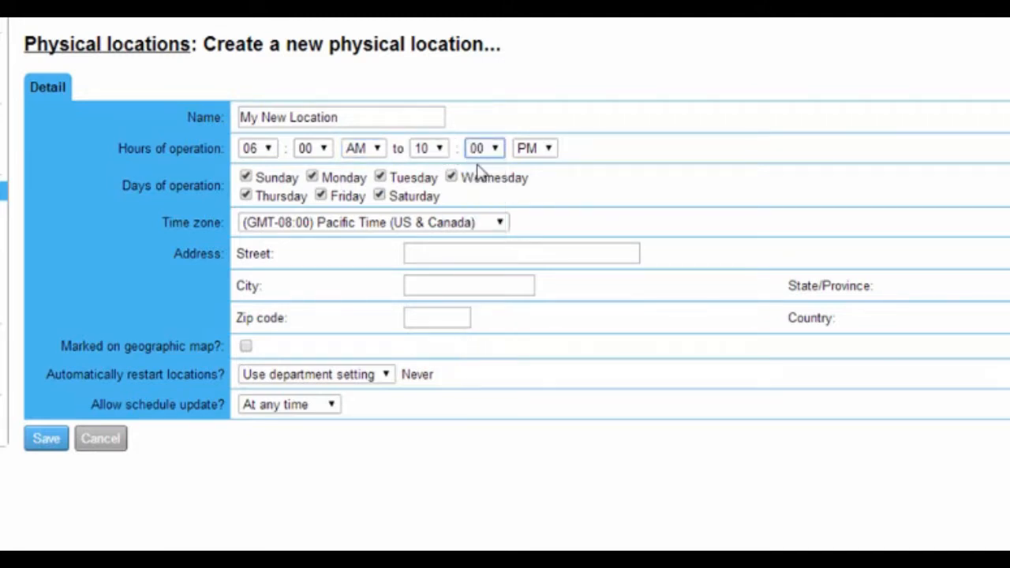
- Exclude Sunday and Saturday from the days of operation and choose the (GMT-08:00) Pacific Time (US & Canada) time zone
left_click(246, 179)
left_click(379, 196)
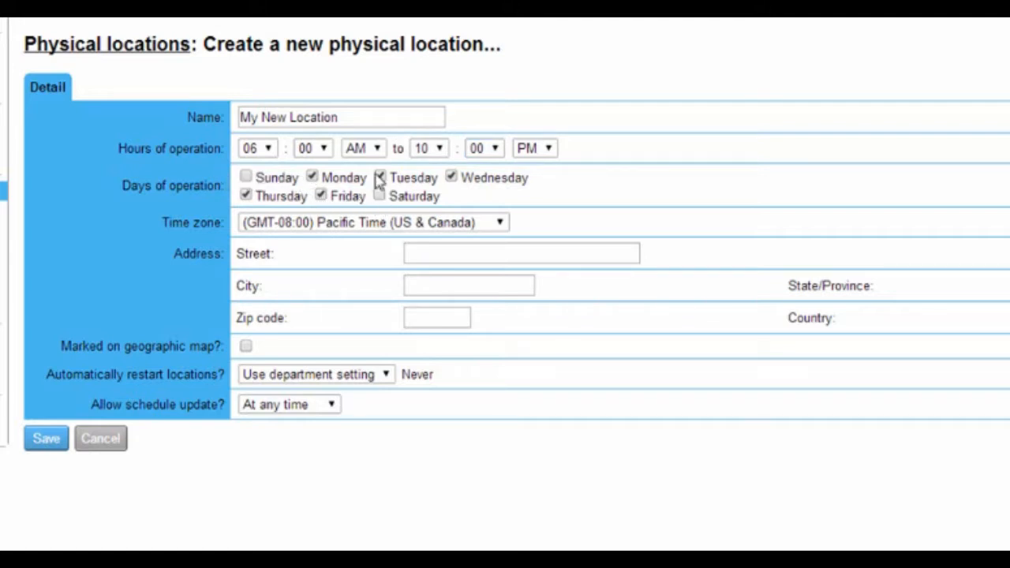
left_click(376, 223)
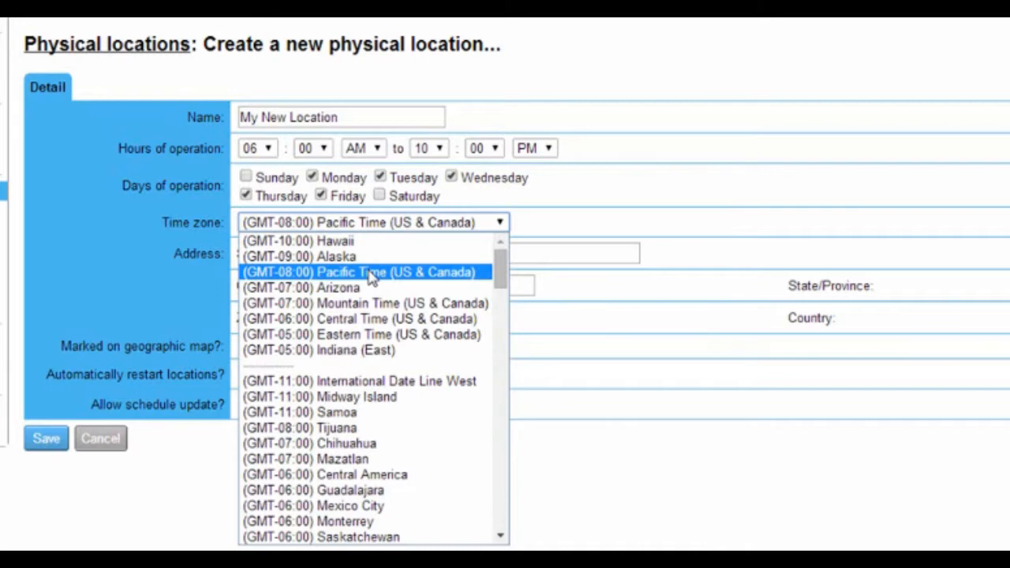
left_click(371, 273)
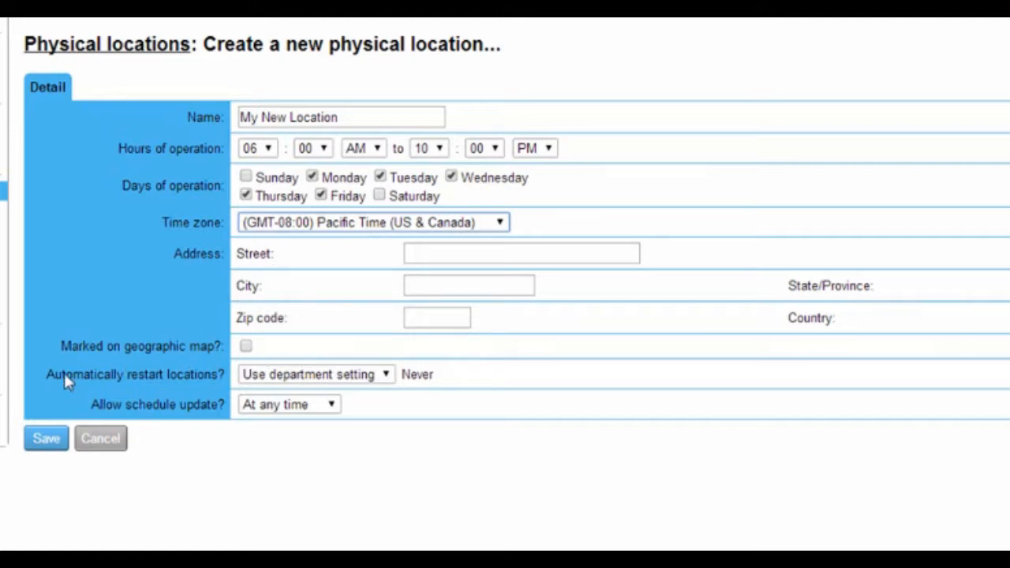
- Set the location's automatic restart option to Every, so that it uses an hourly interval instead of the department setting
left_click_drag(46, 380, 233, 387)
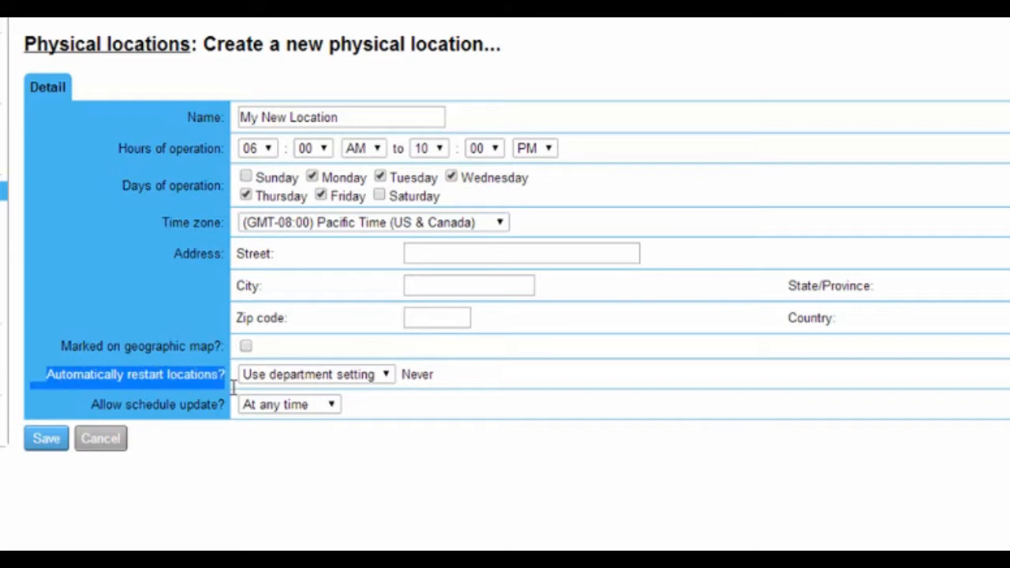
left_click(293, 377)
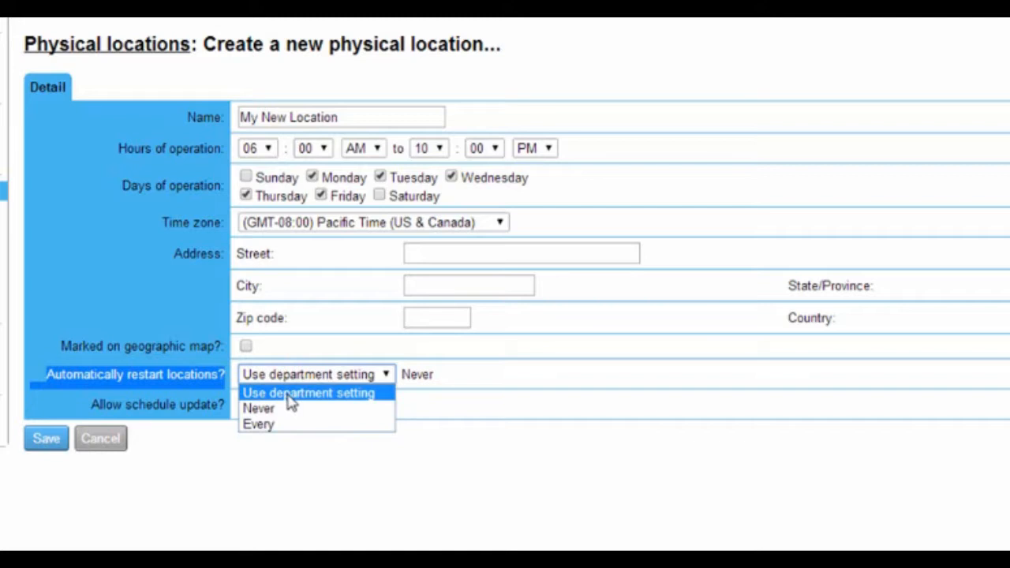
left_click(288, 395)
left_click(225, 377)
left_click(278, 377)
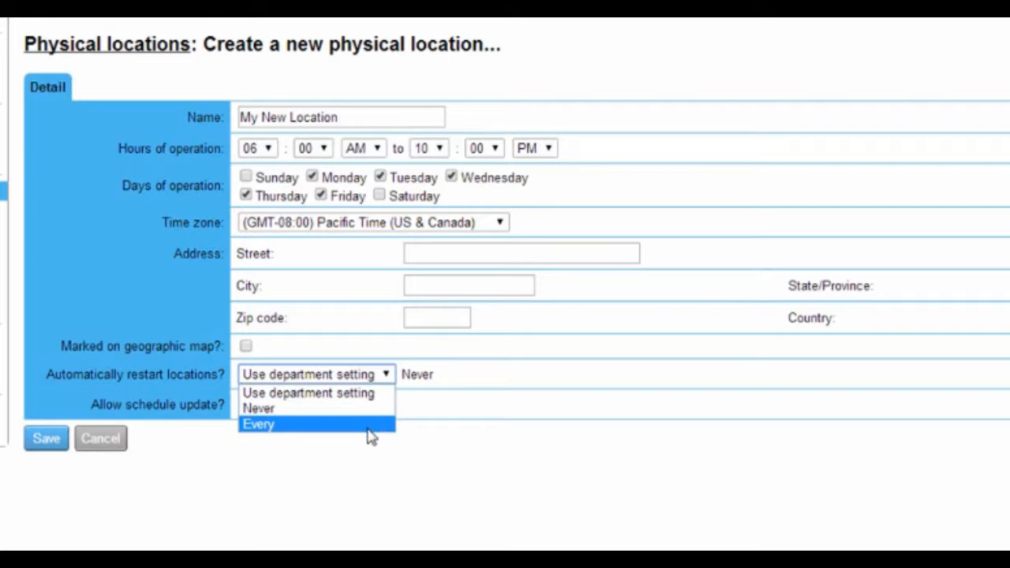
left_click(371, 426)
left_click(442, 372)
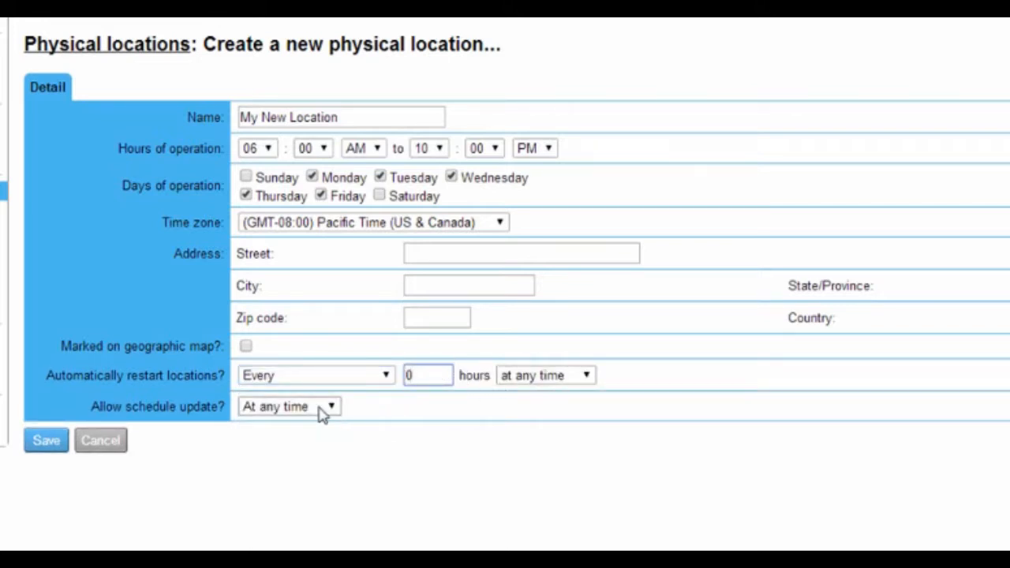
- Restrict the location's schedule updates with the Only between option and set the window's start to 01:00 AM
left_click(266, 418)
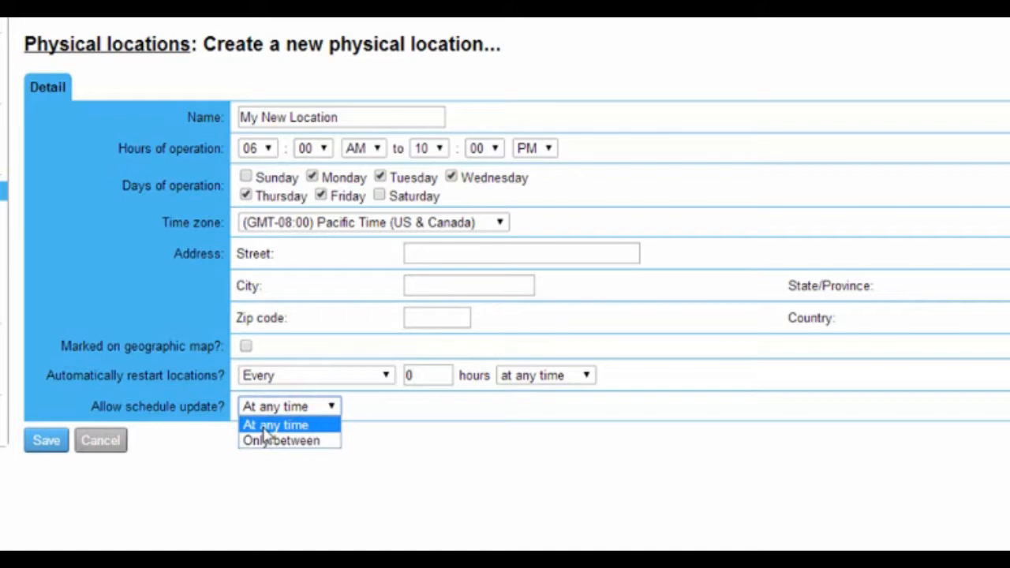
left_click(264, 429)
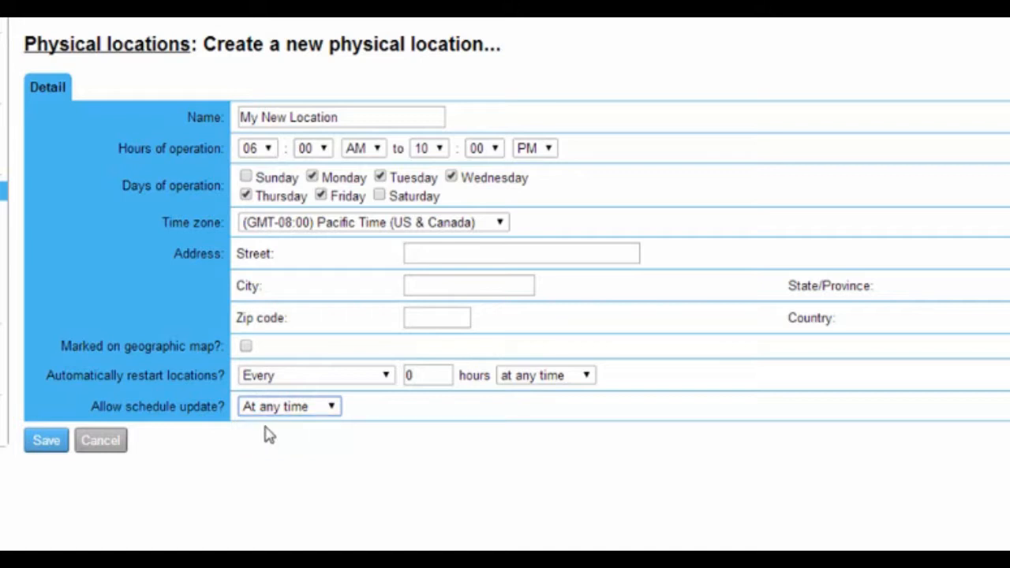
left_click(297, 419)
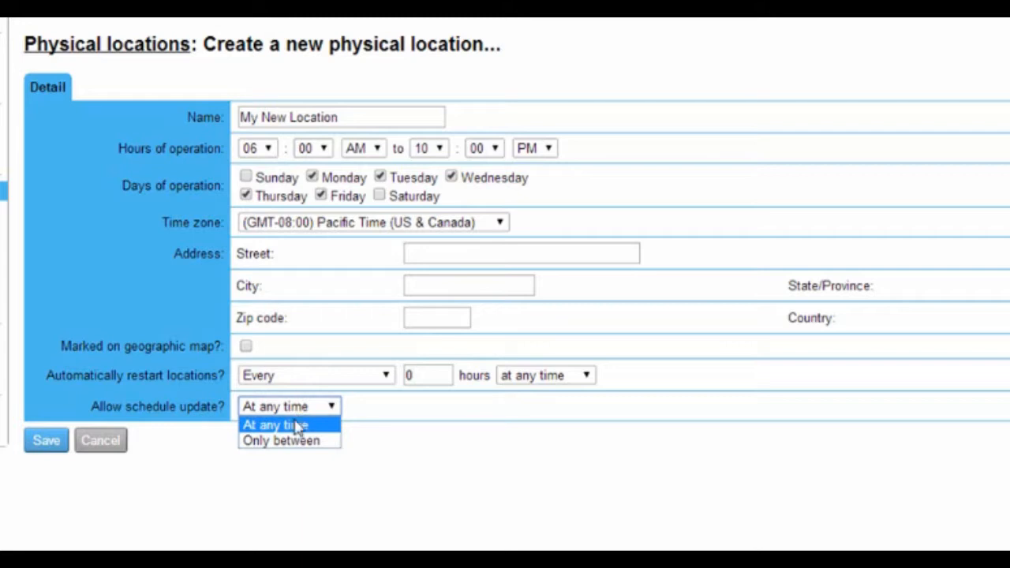
left_click(330, 440)
left_click(380, 416)
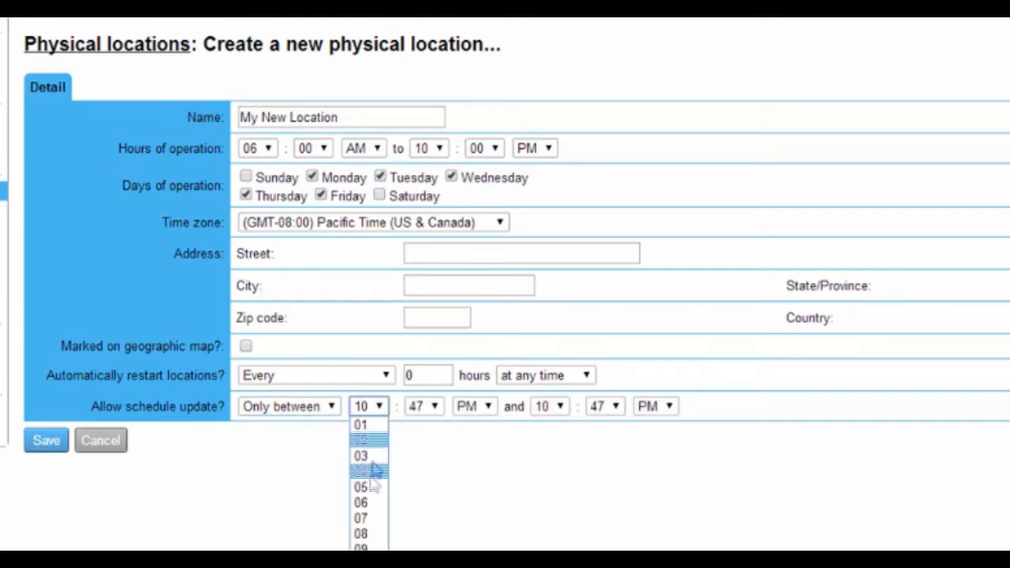
left_click(365, 425)
left_click(495, 409)
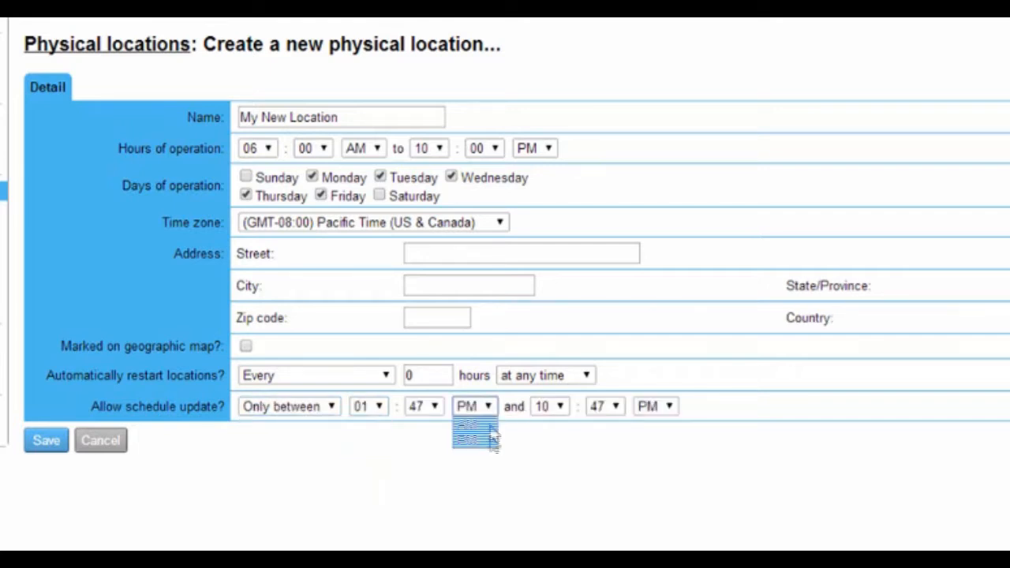
left_click(478, 421)
left_click(439, 412)
scroll(434, 444, "up", 10)
left_click(423, 425)
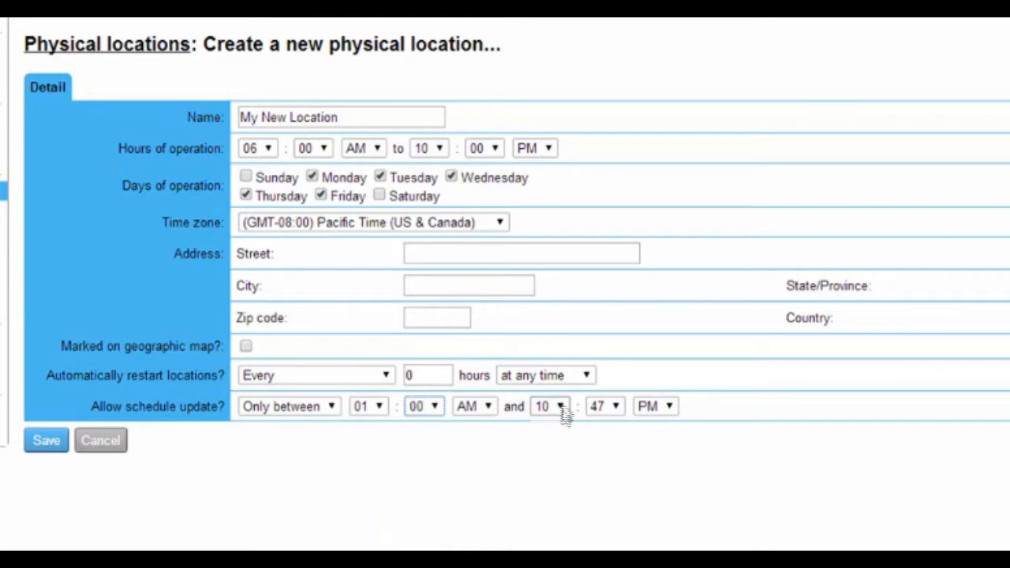
- Set the end of the schedule update window to hour 05 AM and save the new location
left_click(552, 408)
left_click(547, 486)
left_click(668, 406)
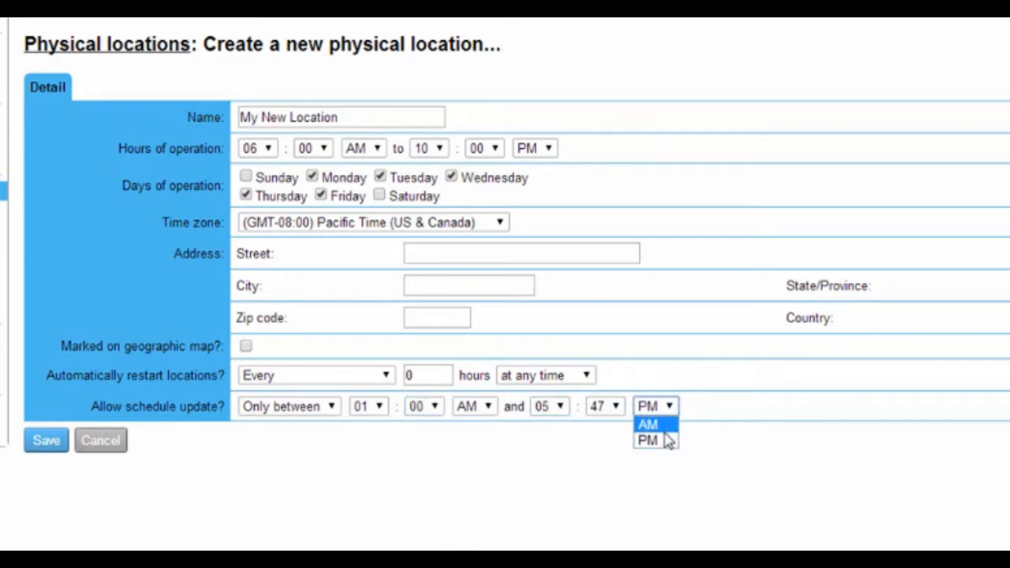
left_click(649, 424)
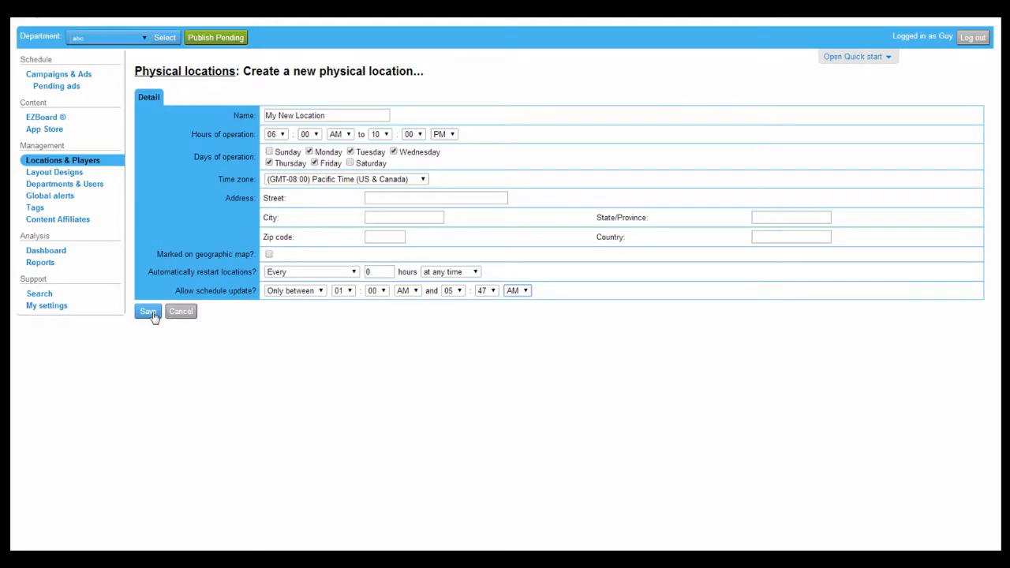
left_click(149, 312)
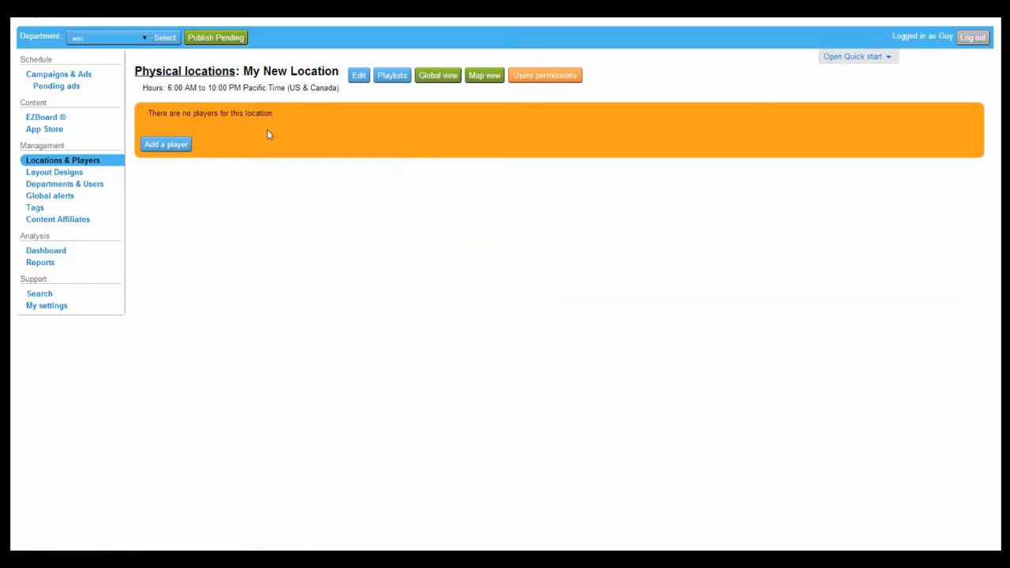
- Add a player named My New Player to the location and choose Active as its status
left_click(163, 144)
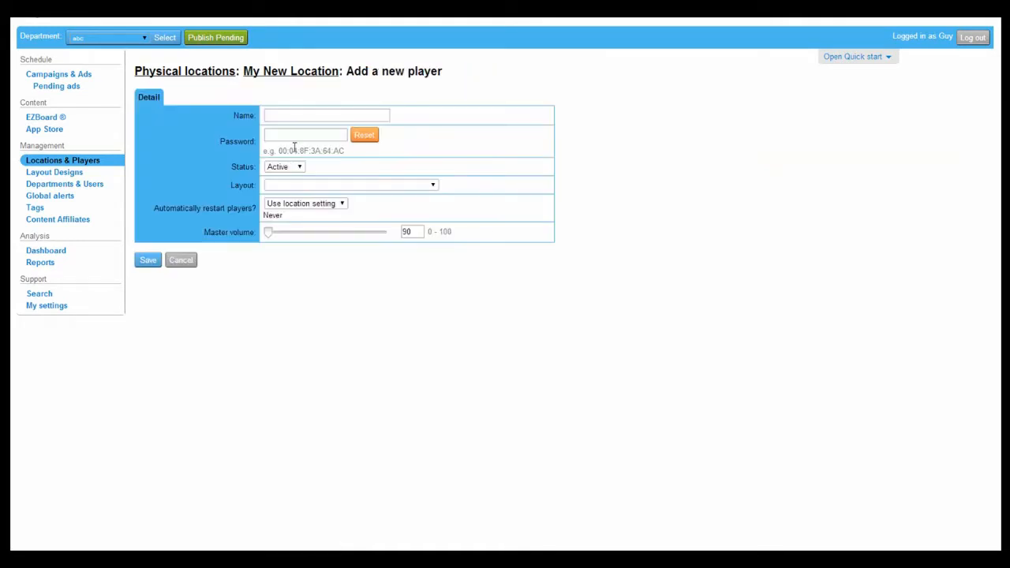
left_click(297, 114)
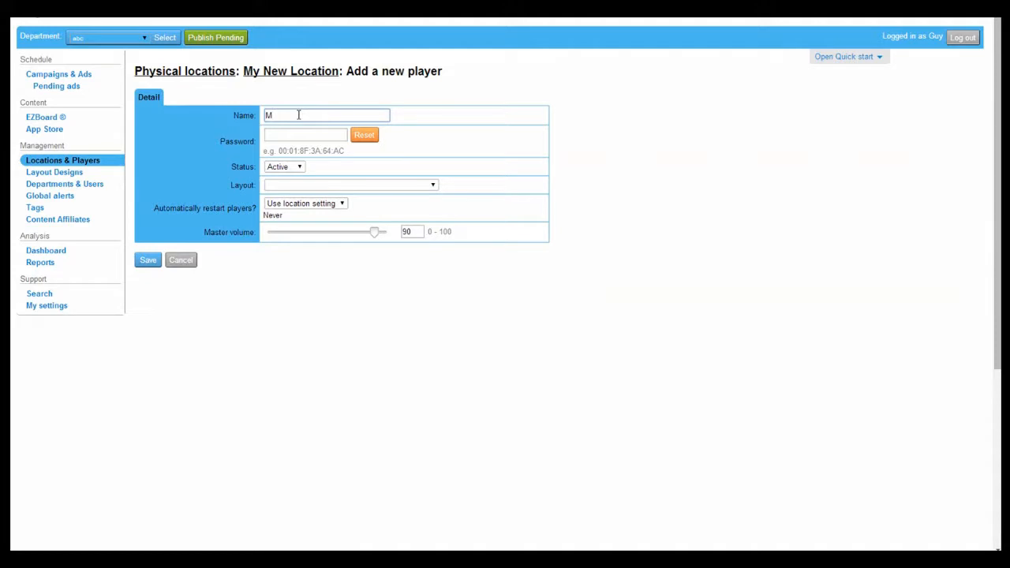
type("My New Player")
left_click(315, 132)
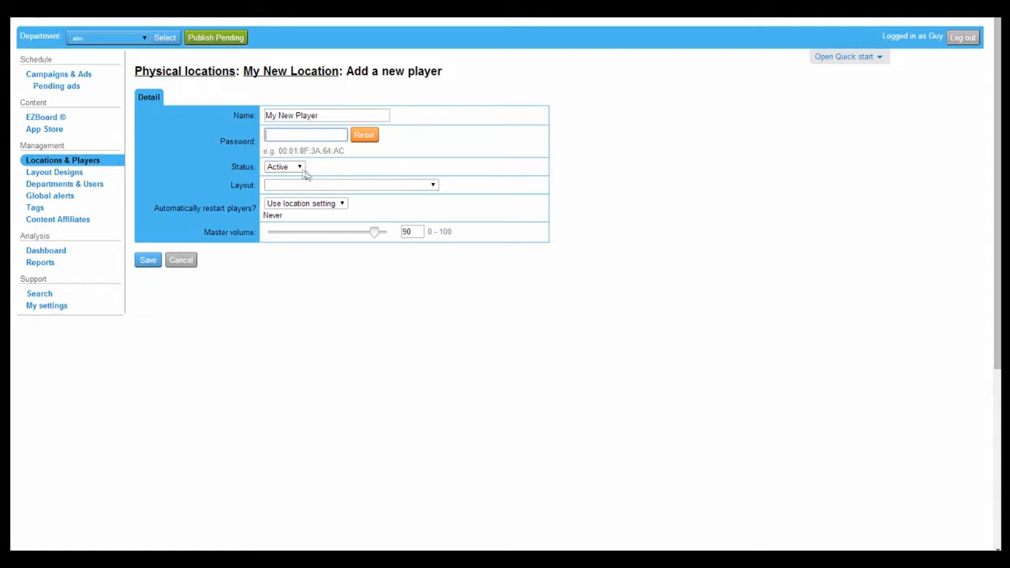
left_click(300, 168)
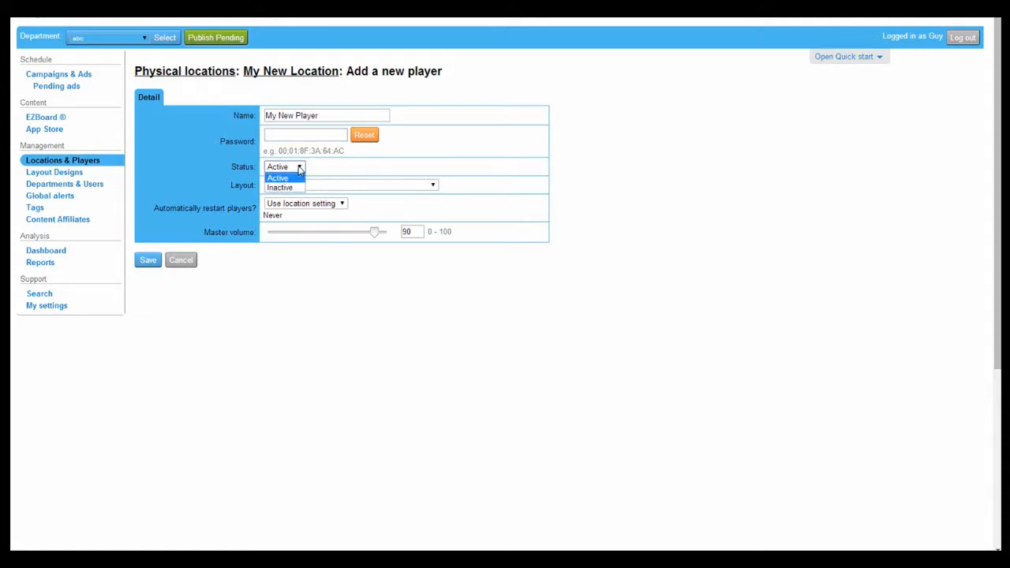
left_click(298, 180)
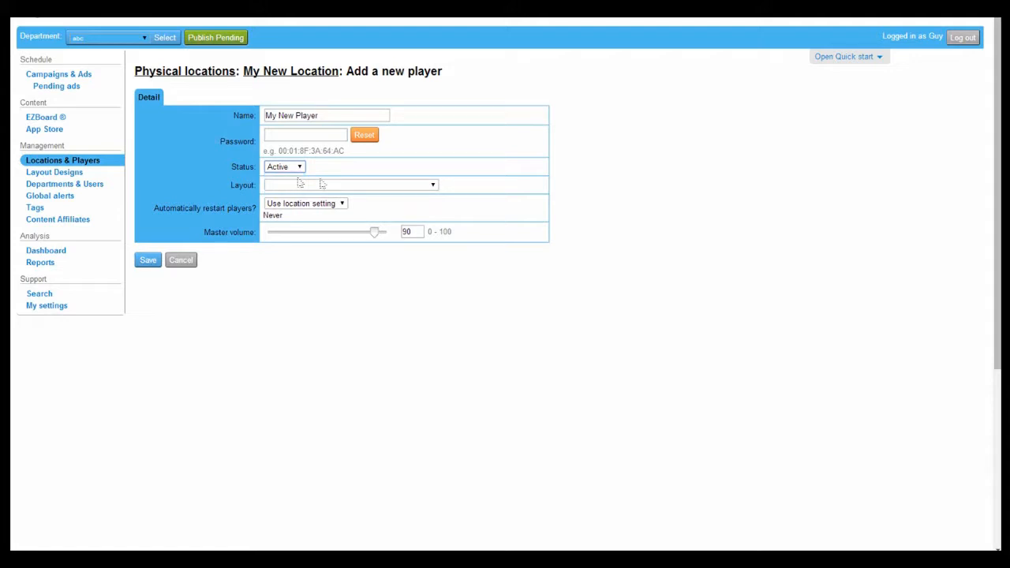
- Assign the Acme General (1920x1080) layout to the new player and set its automatic restart option to Every
left_click(434, 186)
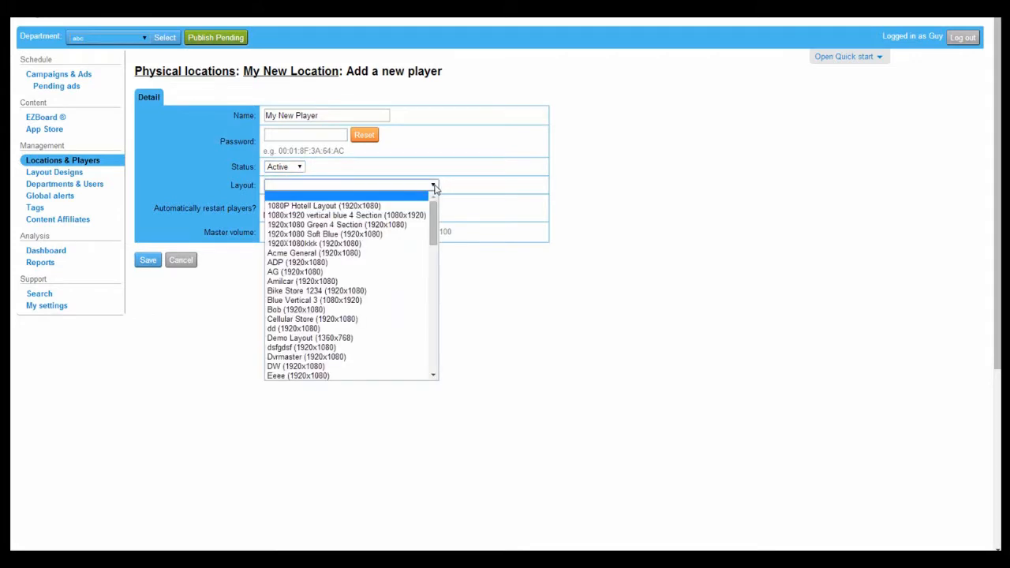
left_click(358, 254)
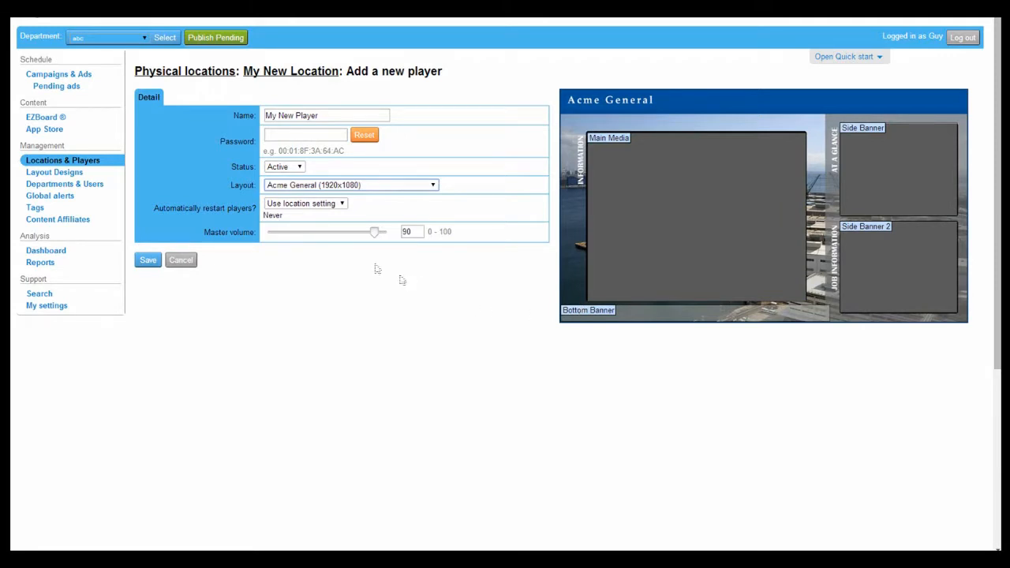
left_click(281, 207)
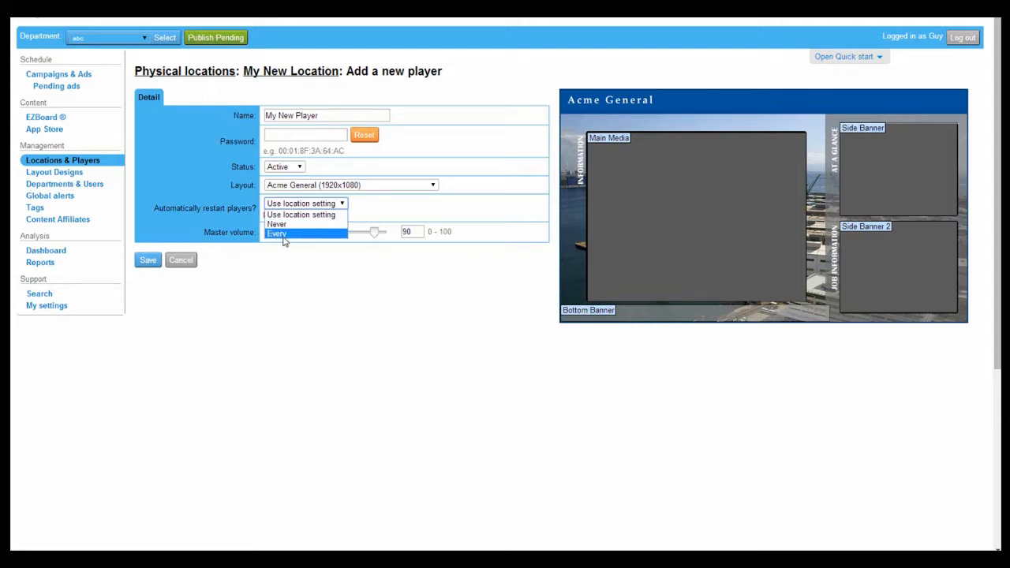
left_click(283, 236)
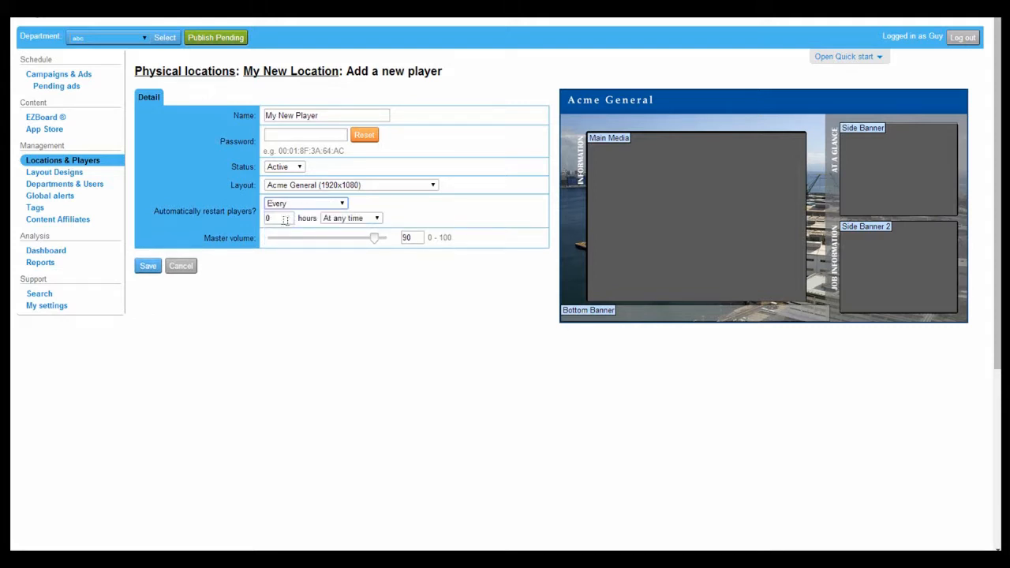
- Set the new player to restart automatically every 500 hours and view its restart time window options
left_click(299, 203)
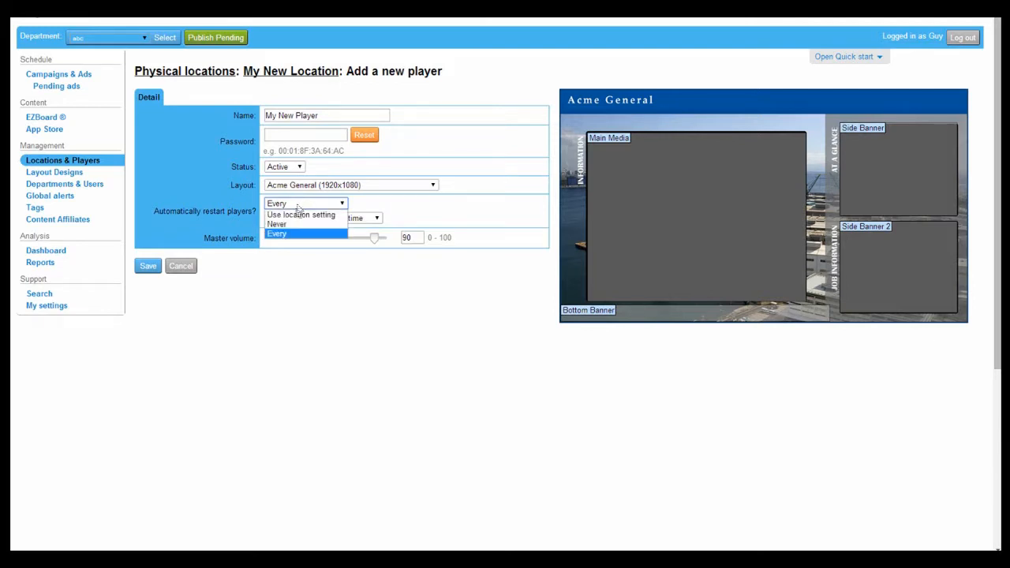
left_click(297, 215)
left_click(298, 205)
left_click(292, 236)
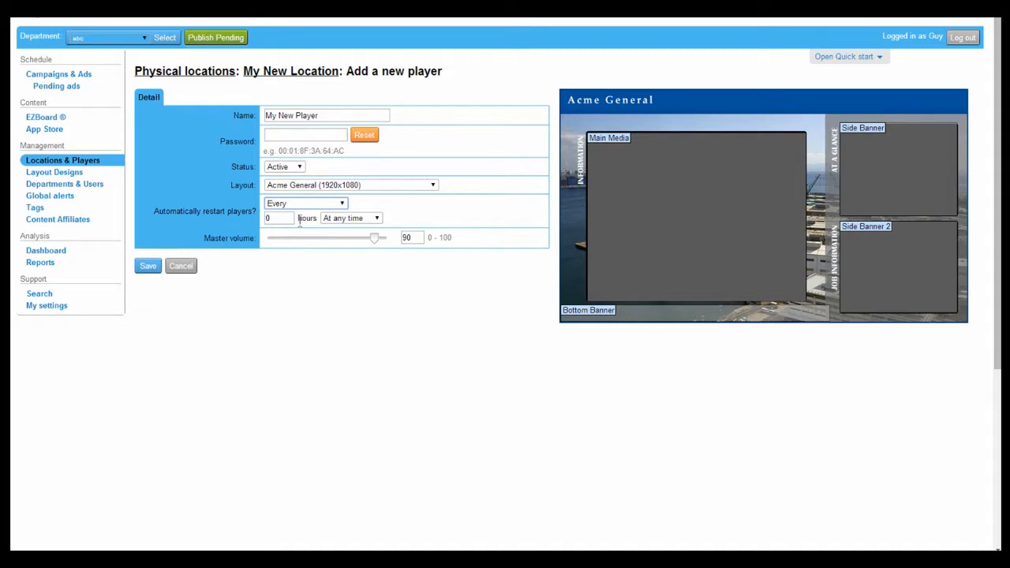
double_click(278, 218)
type("500")
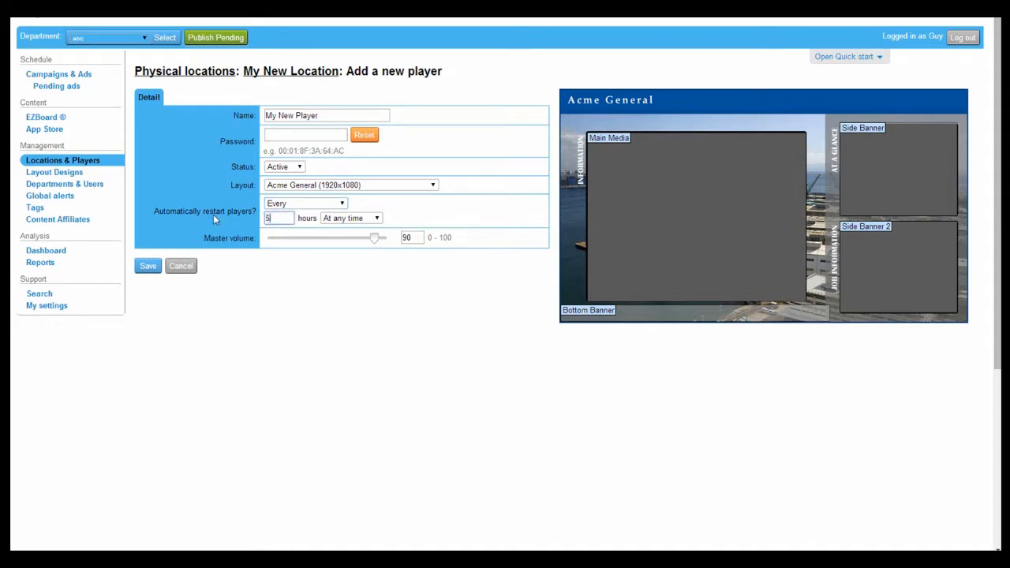
left_click(350, 218)
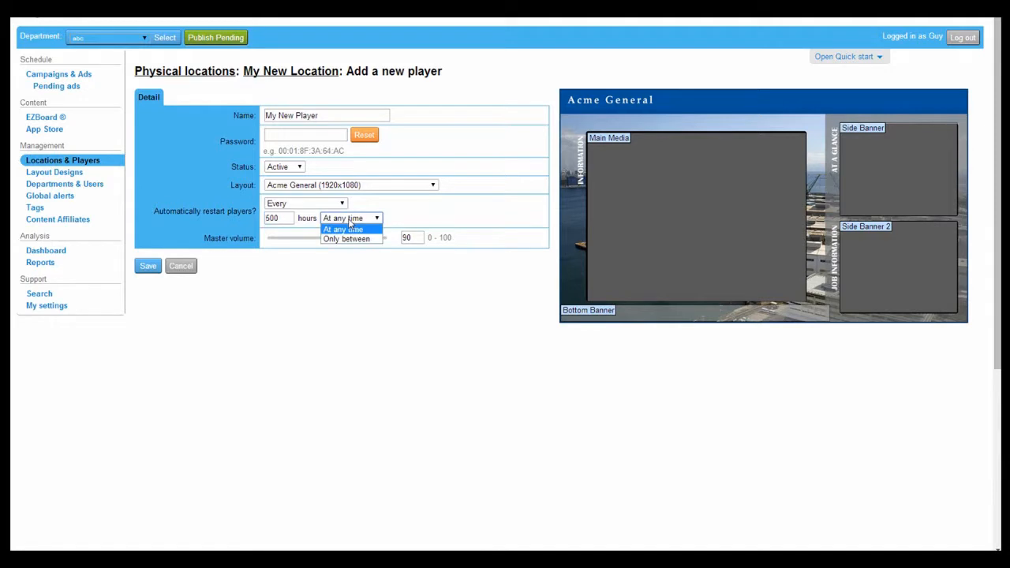
left_click(327, 206)
- Set the player's automatic restart option to Use location setting and save the new player
left_click(326, 205)
left_click(316, 215)
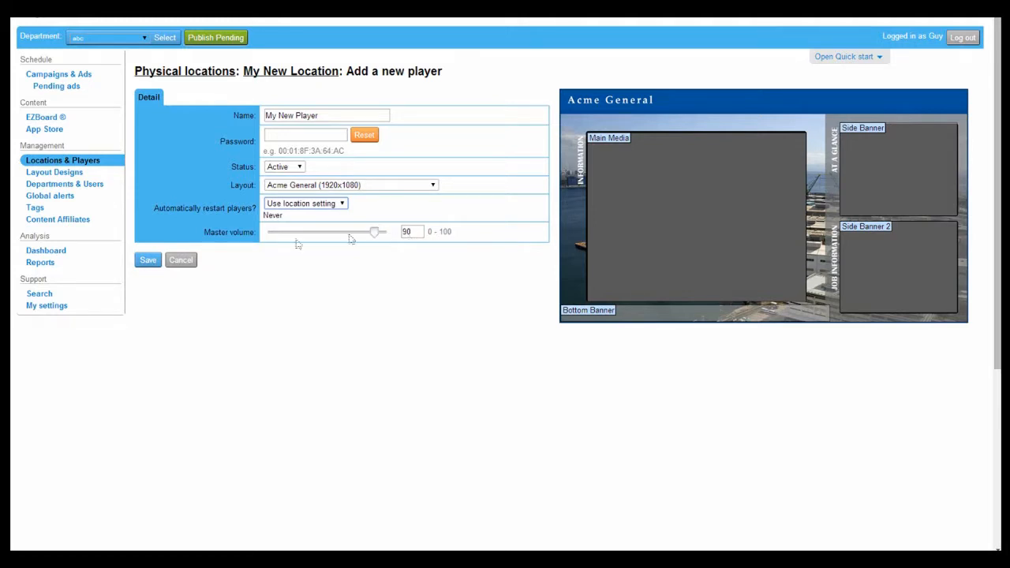
left_click(146, 261)
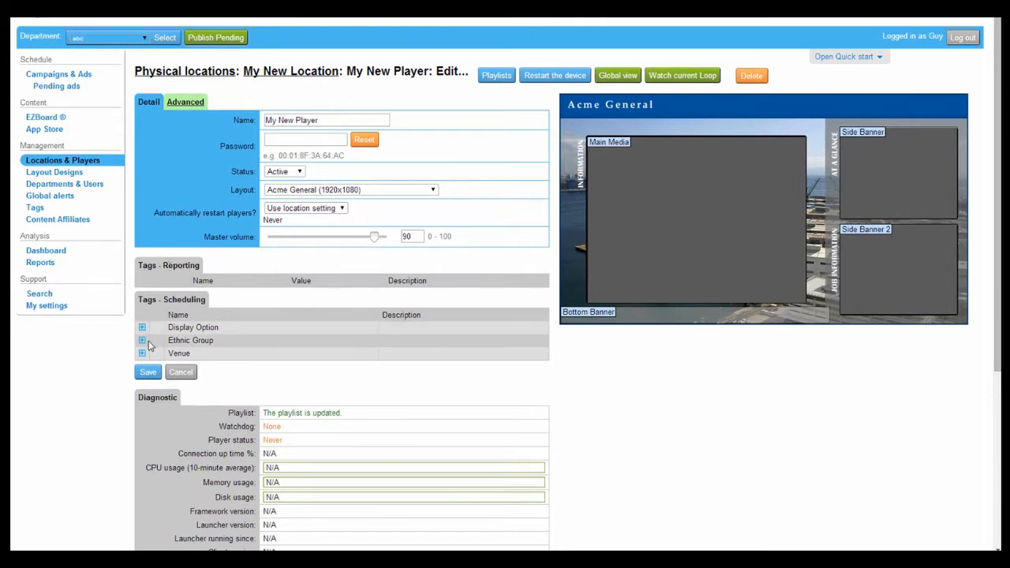
- Review the saved player's diagnostic information and open its advanced settings
scroll(150, 347, "down", 3)
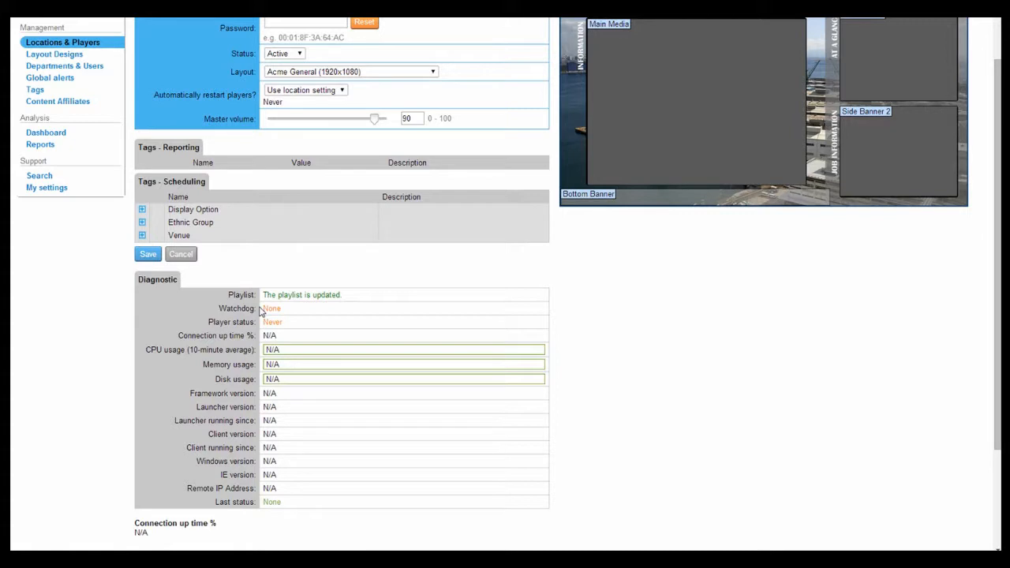
scroll(260, 311, "up", 3)
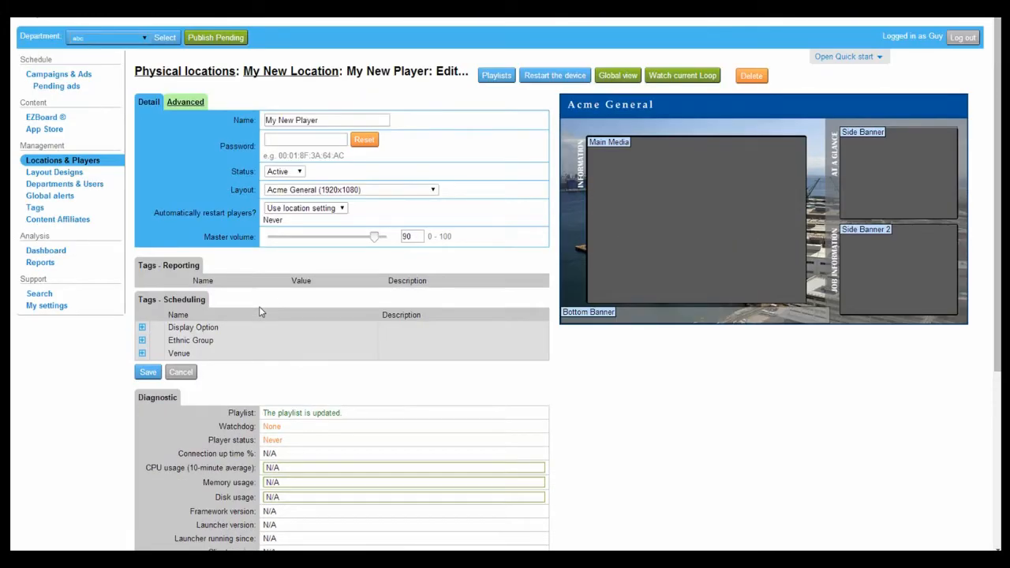
left_click(187, 99)
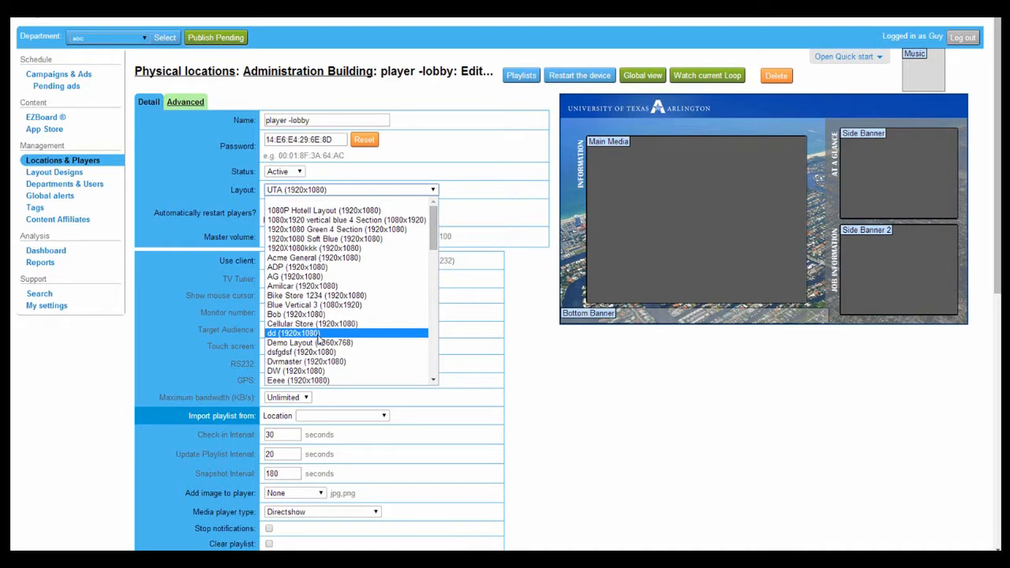
- Assign the Acme General (1920x1080) layout to the lobby player and set its Windows client to Latest version
left_click(312, 259)
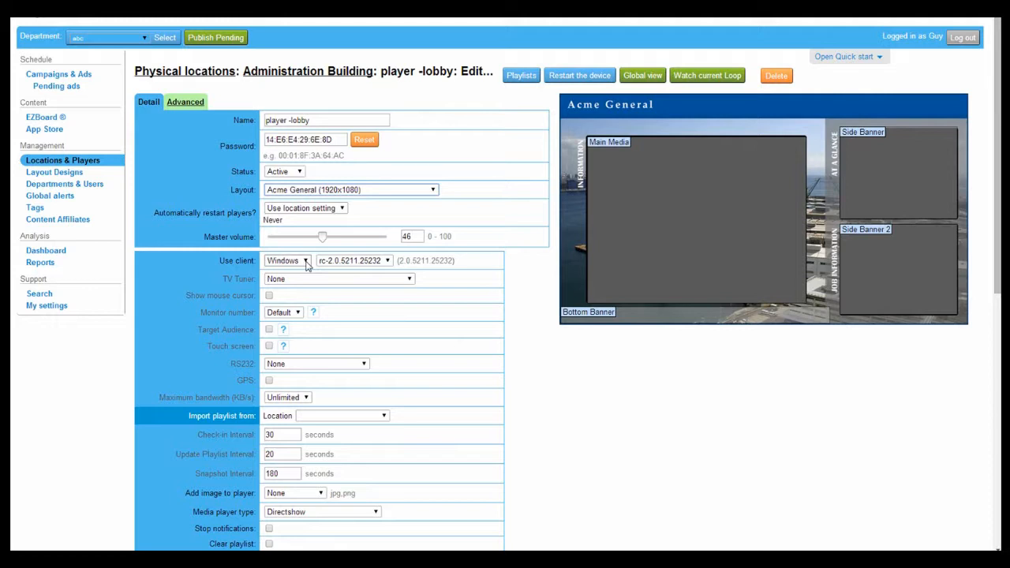
left_click(371, 263)
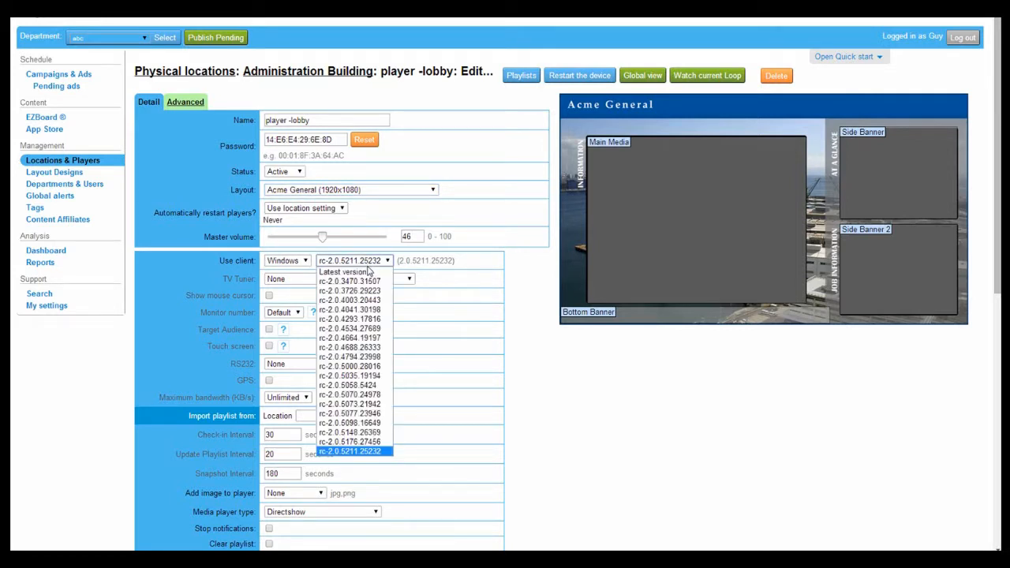
left_click(365, 273)
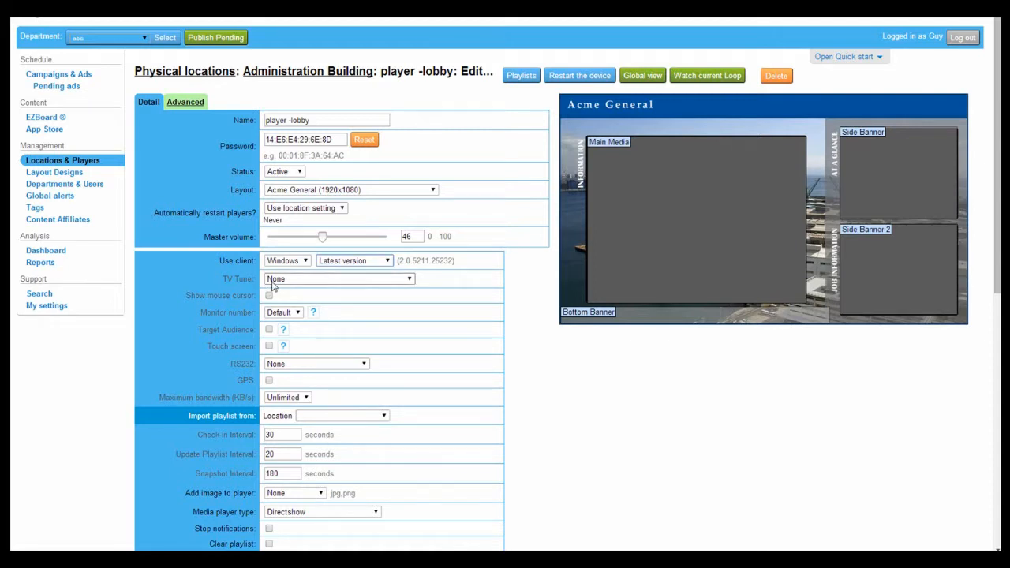
- Examine the lobby player's TV Tuner, Monitor number, Target Audience, RS232 and Maximum bandwidth options
left_click(276, 284)
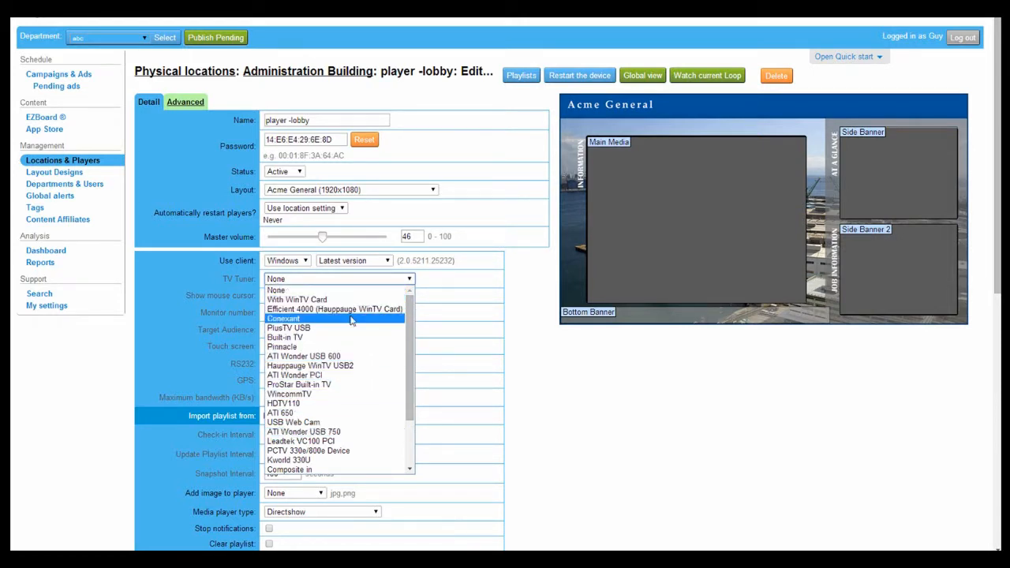
left_click(444, 283)
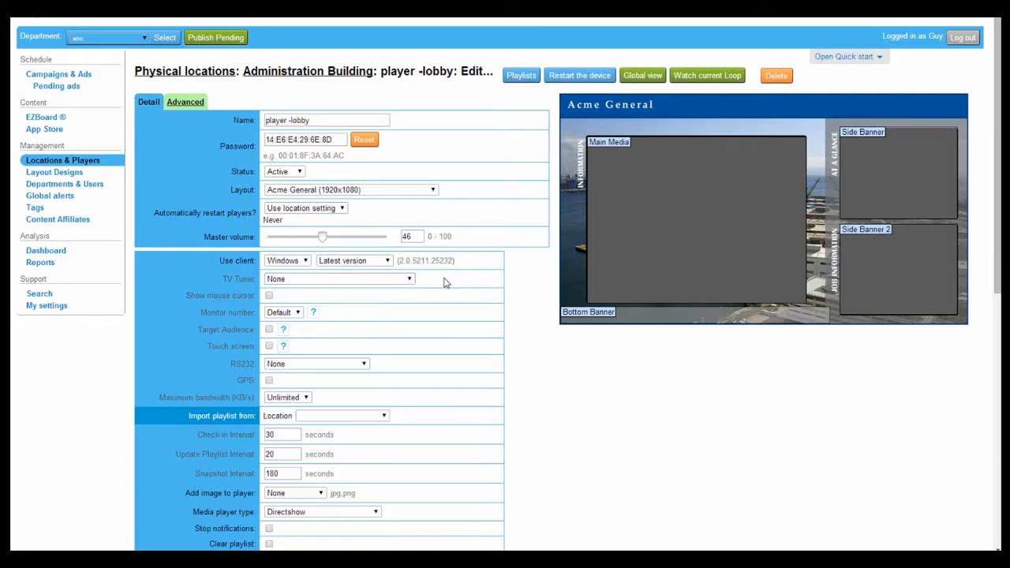
left_click(299, 314)
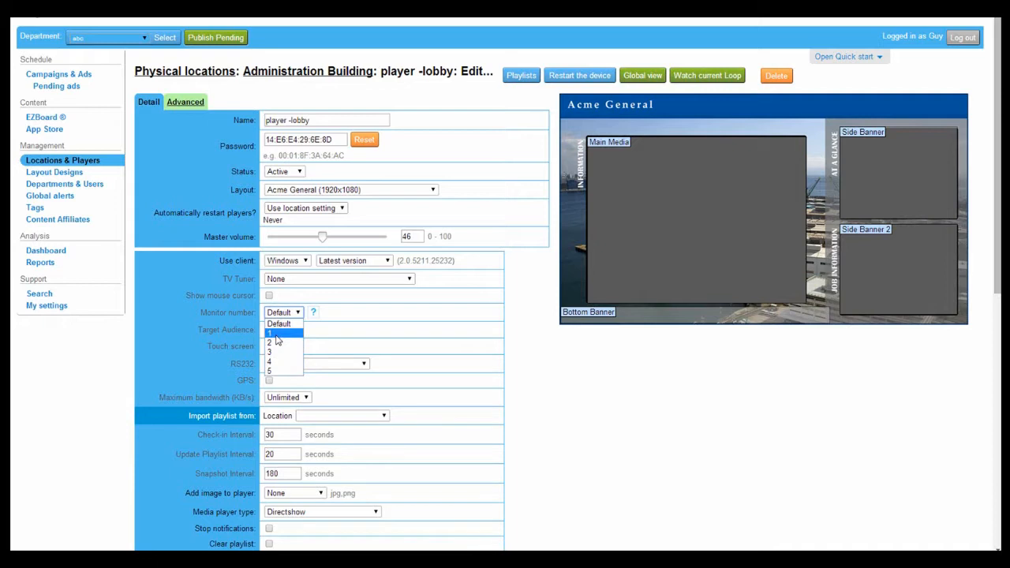
left_click(375, 319)
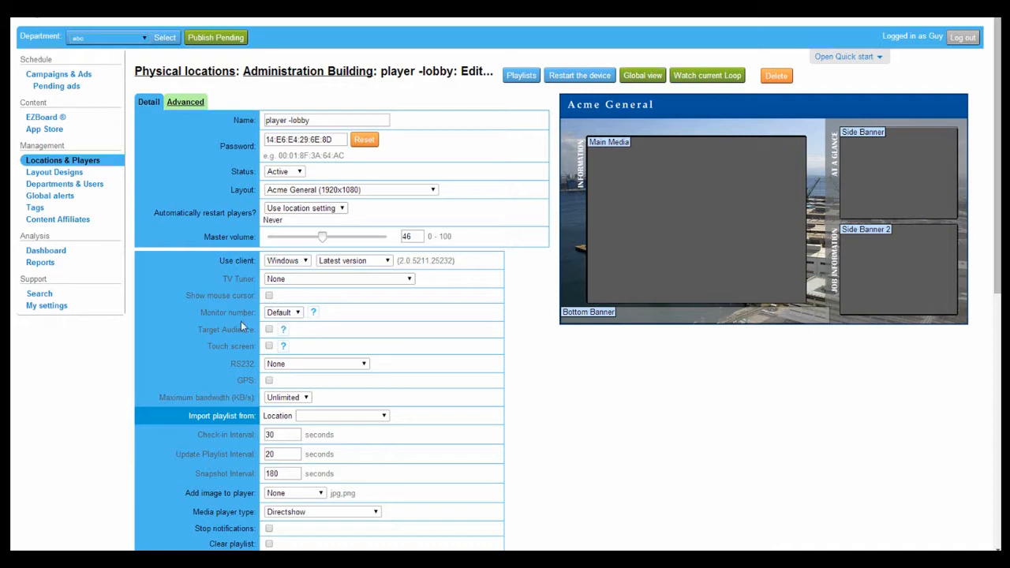
left_click_drag(196, 331, 252, 334)
left_click(348, 337)
mouse_move(284, 331)
left_click(281, 365)
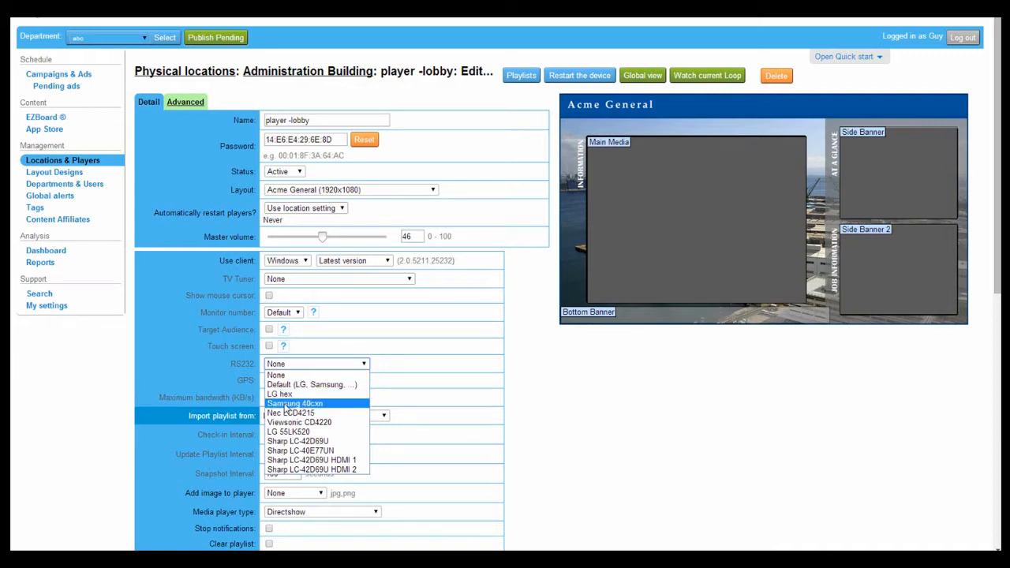
left_click(420, 370)
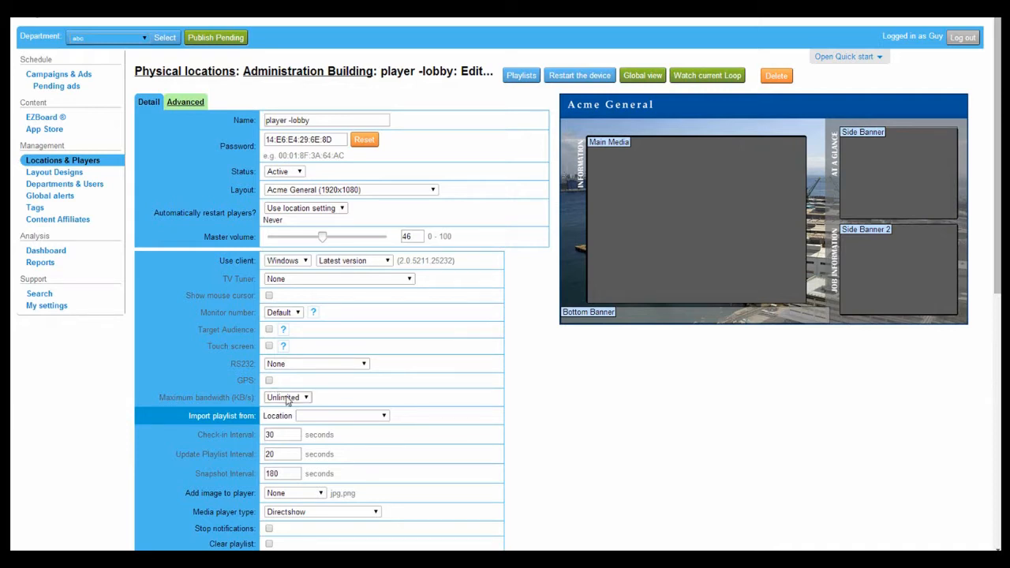
left_click(287, 400)
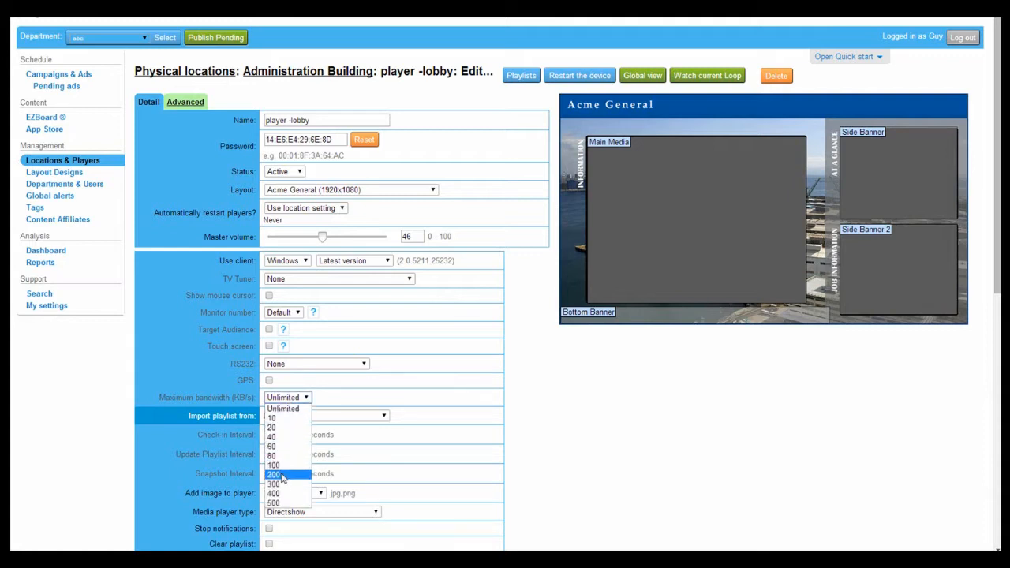
left_click(345, 416)
- Choose the Denver location's Video Wall player as the playlist import source, and reset the import location to blank
left_click(345, 417)
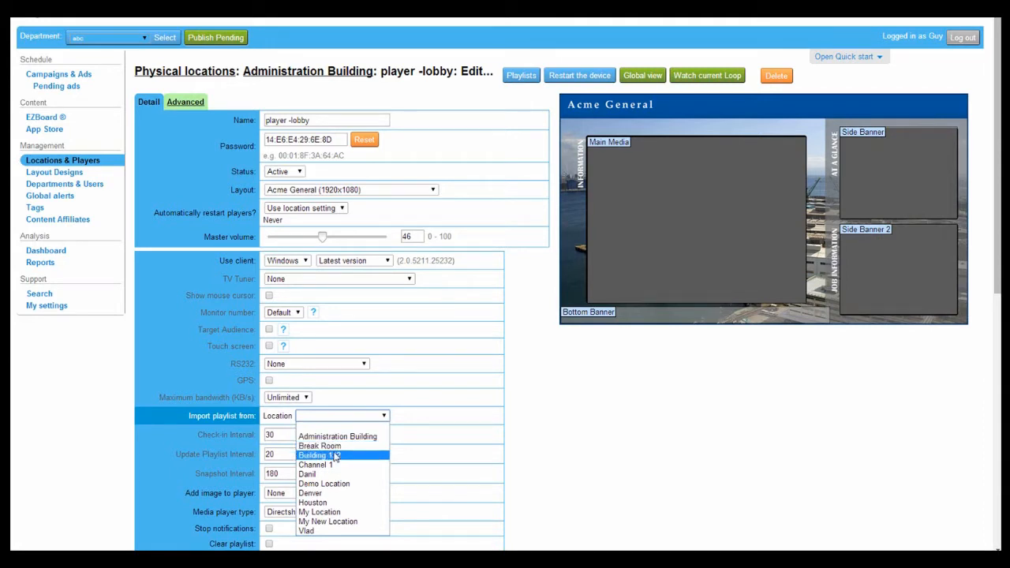
left_click(312, 493)
left_click(466, 417)
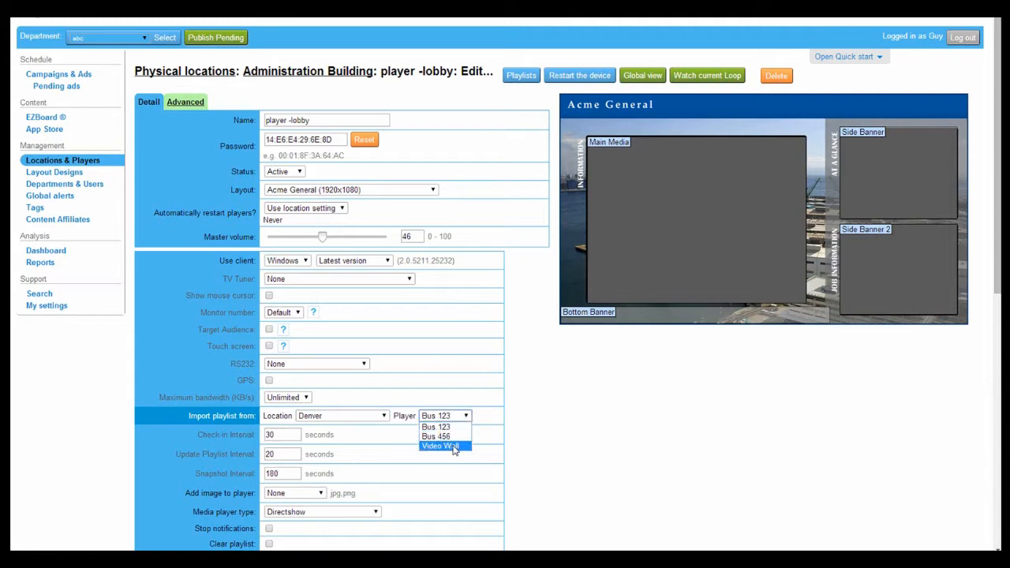
left_click(454, 447)
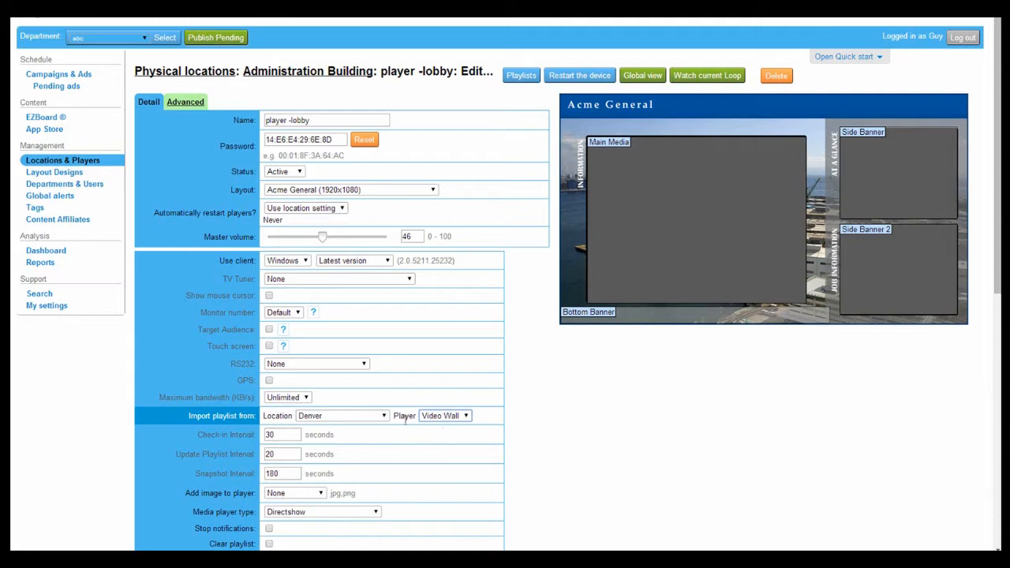
left_click(385, 418)
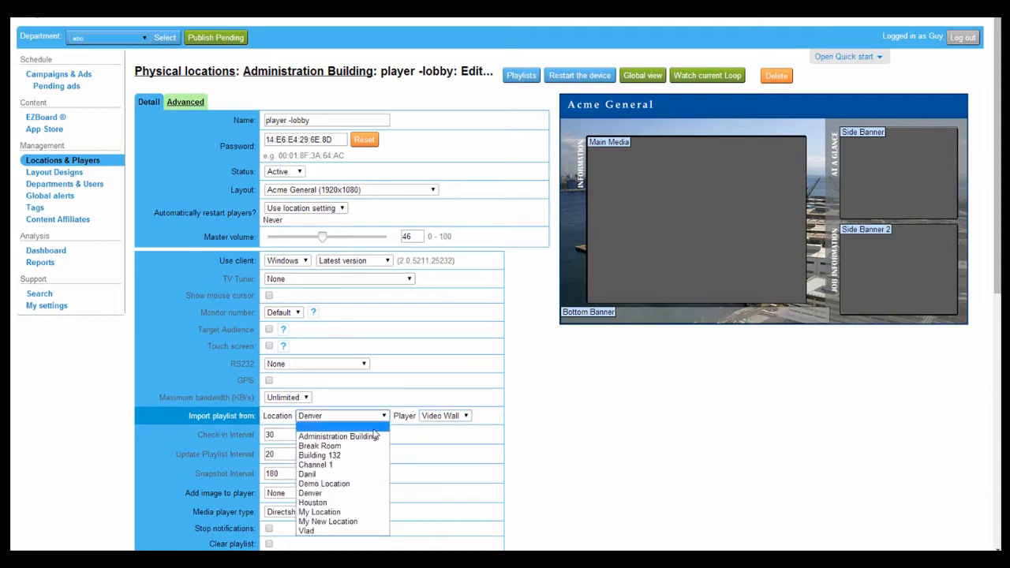
left_click(375, 435)
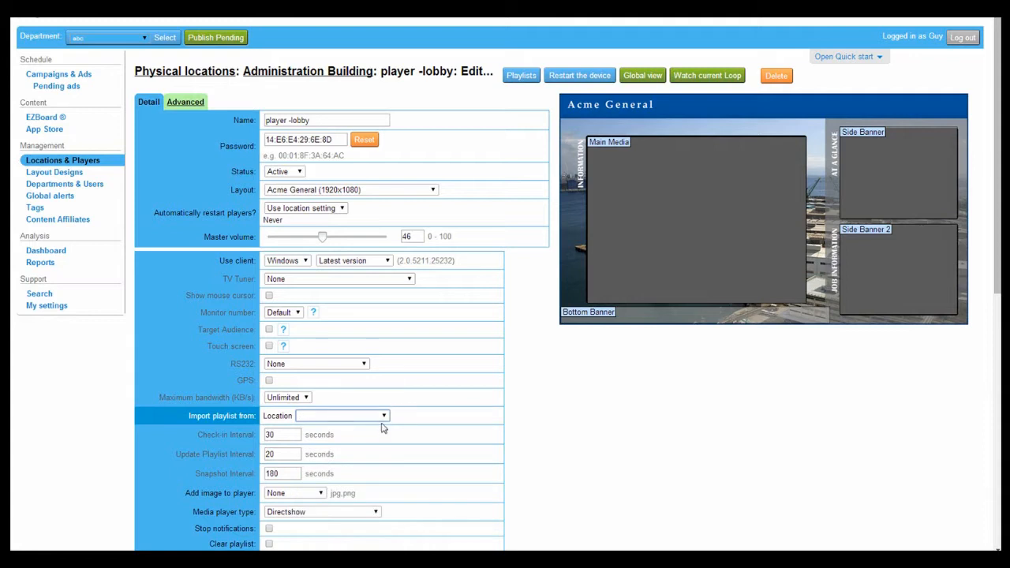
- Examine the player's Update Playlist Interval and Snapshot Interval settings
scroll(381, 438, "down", 1)
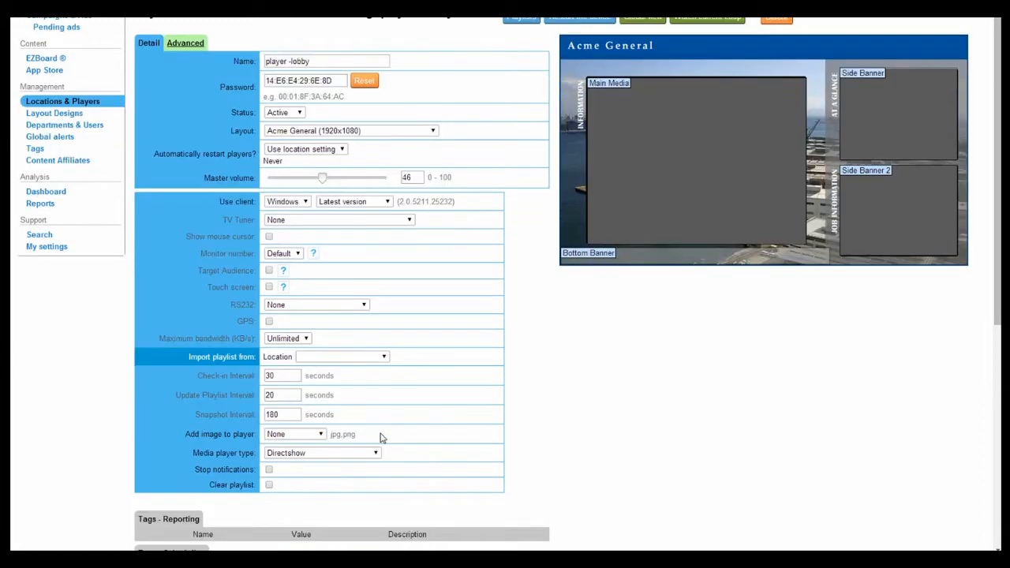
left_click(275, 397)
left_click(281, 414)
left_click(362, 431)
- Set the Add image to player option to New, and return it to None
left_click(322, 435)
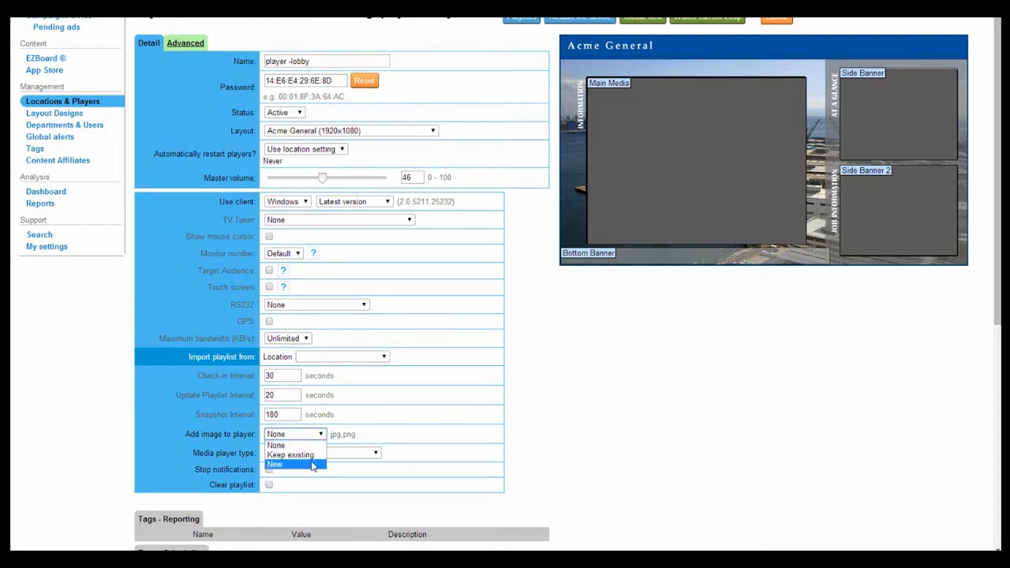
left_click(312, 465)
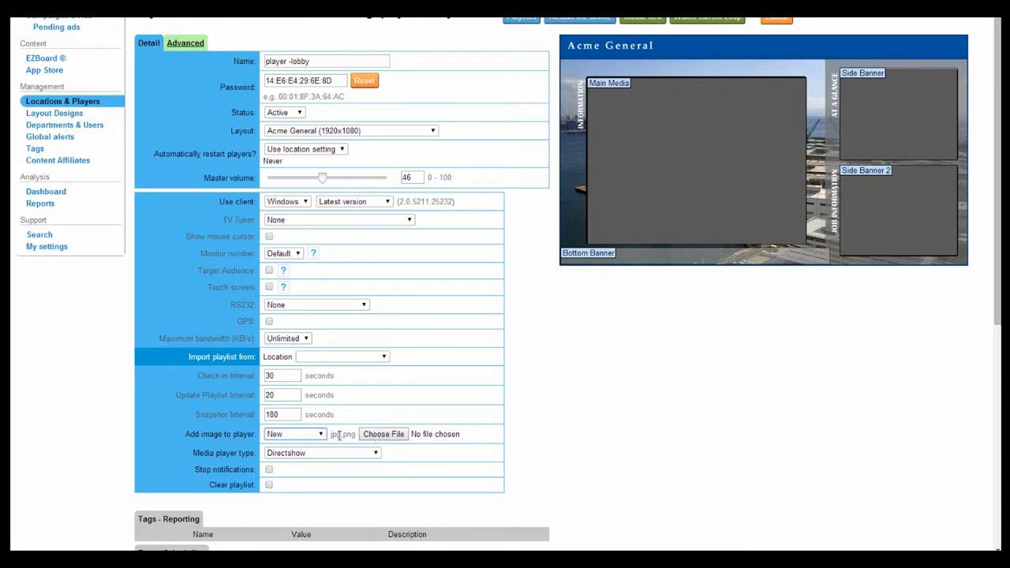
left_click(320, 434)
left_click(317, 446)
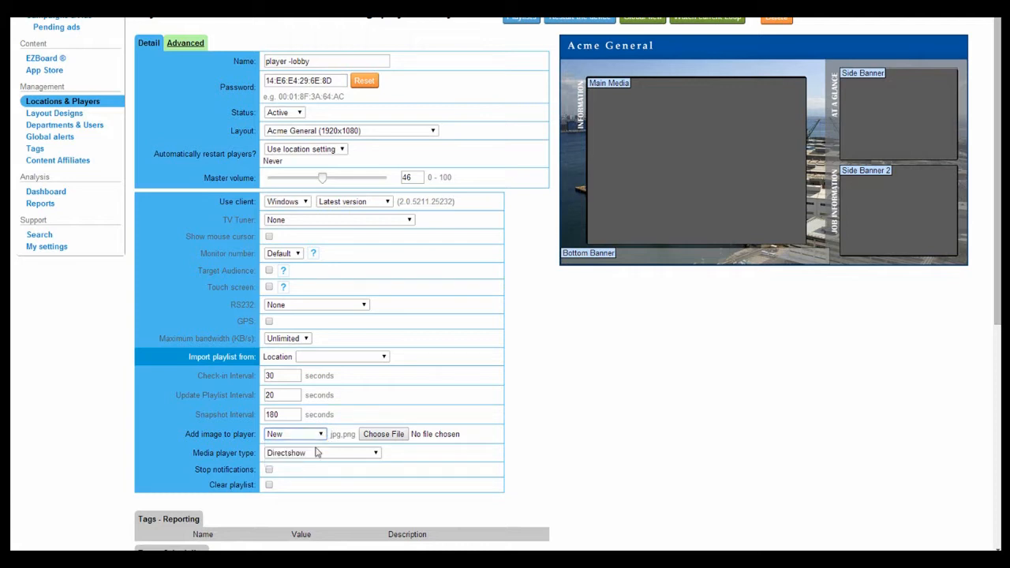
- Examine the available media player types for the lobby player
left_click(356, 456)
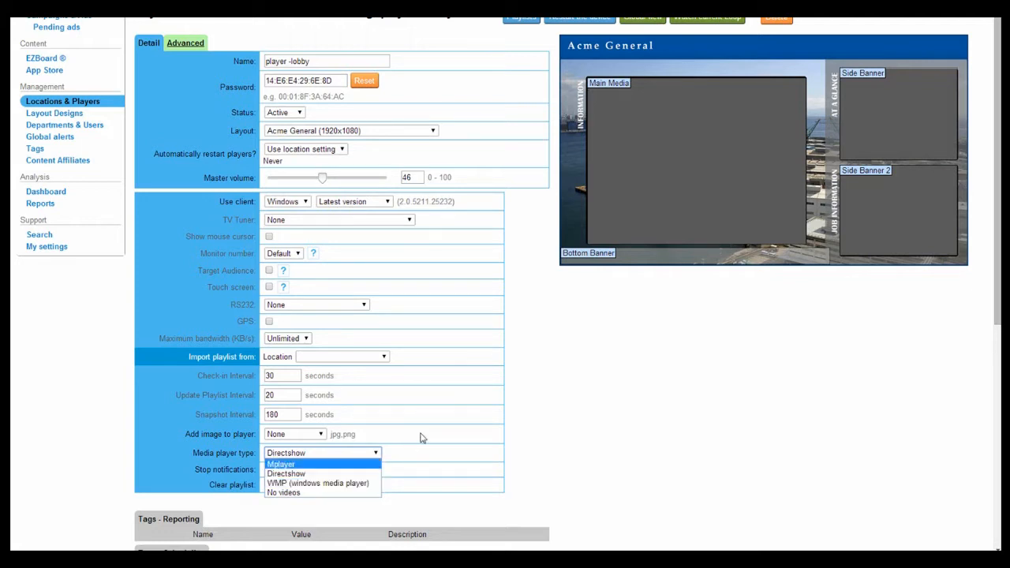
left_click(376, 456)
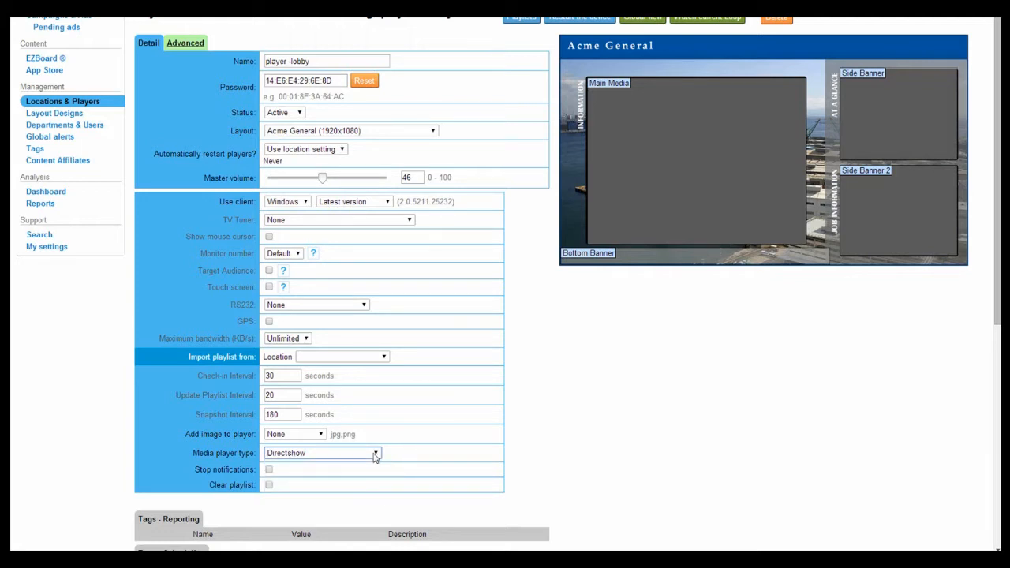
left_click(375, 456)
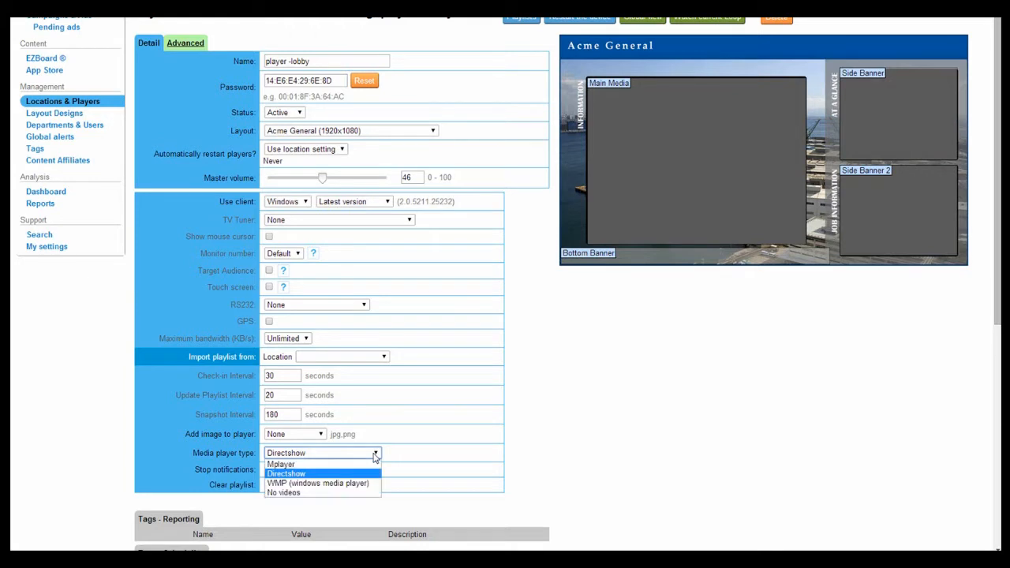
left_click(420, 443)
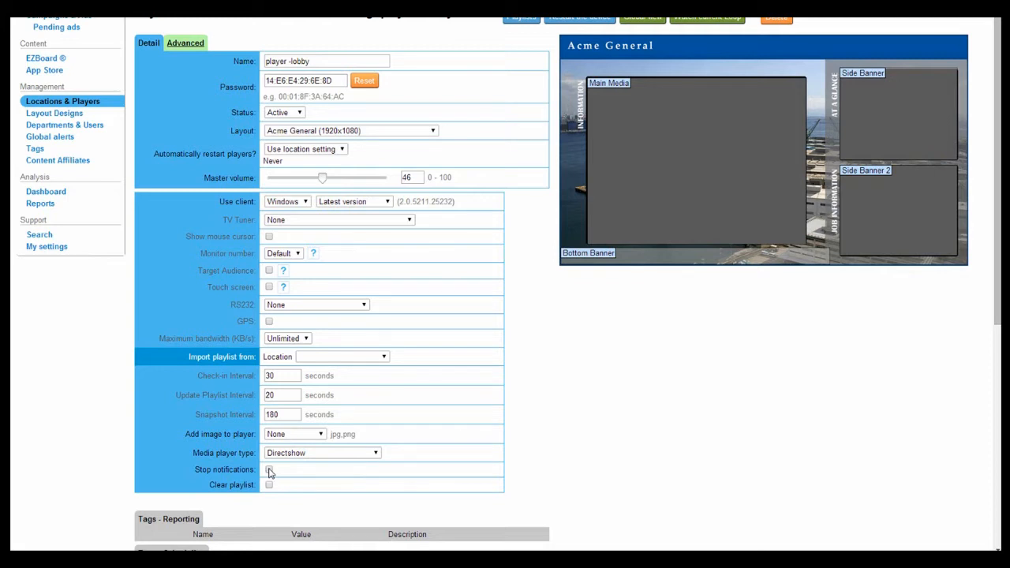
- Mark the player's playlist for clearing, and cancel the confirmation
scroll(269, 471, "down", 1)
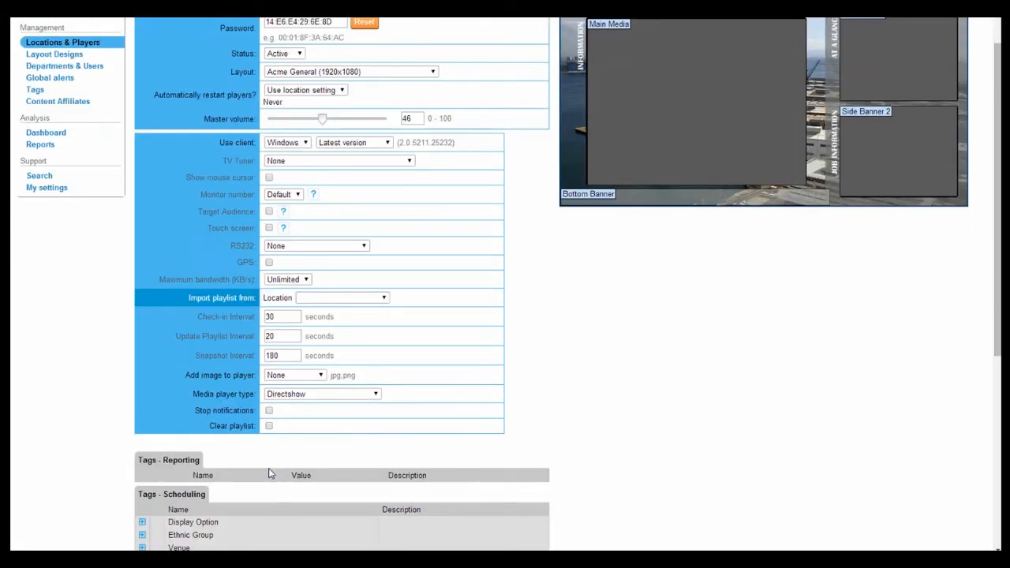
left_click(269, 426)
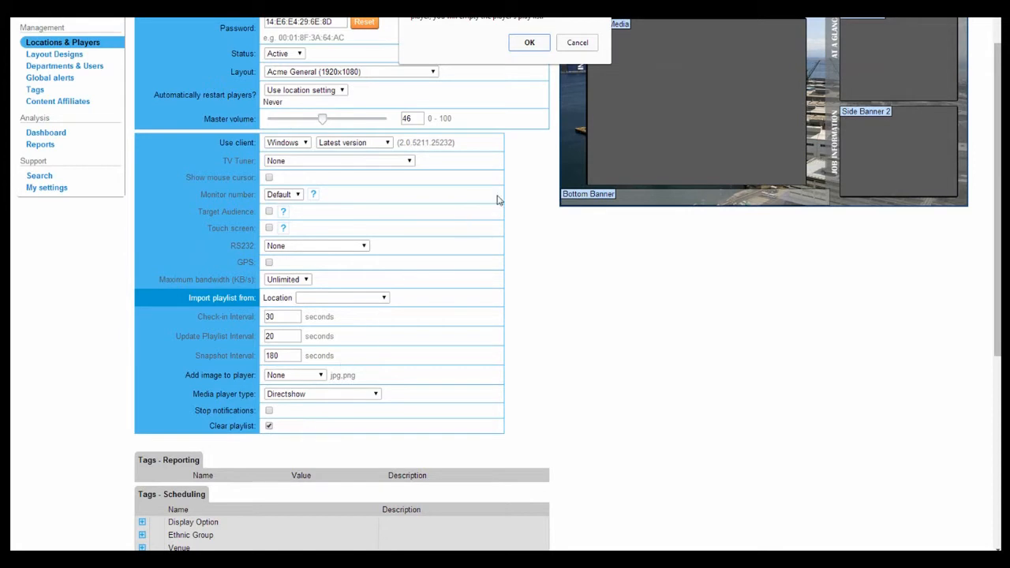
left_click(567, 43)
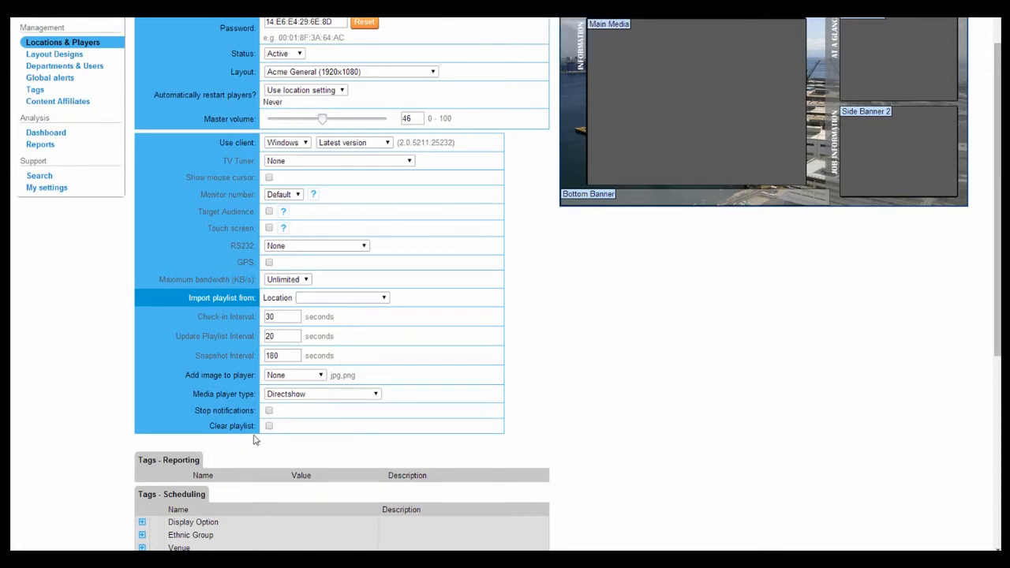
- Save the lobby player's settings and request a restart of its device
scroll(256, 439, "down", 4)
left_click(145, 273)
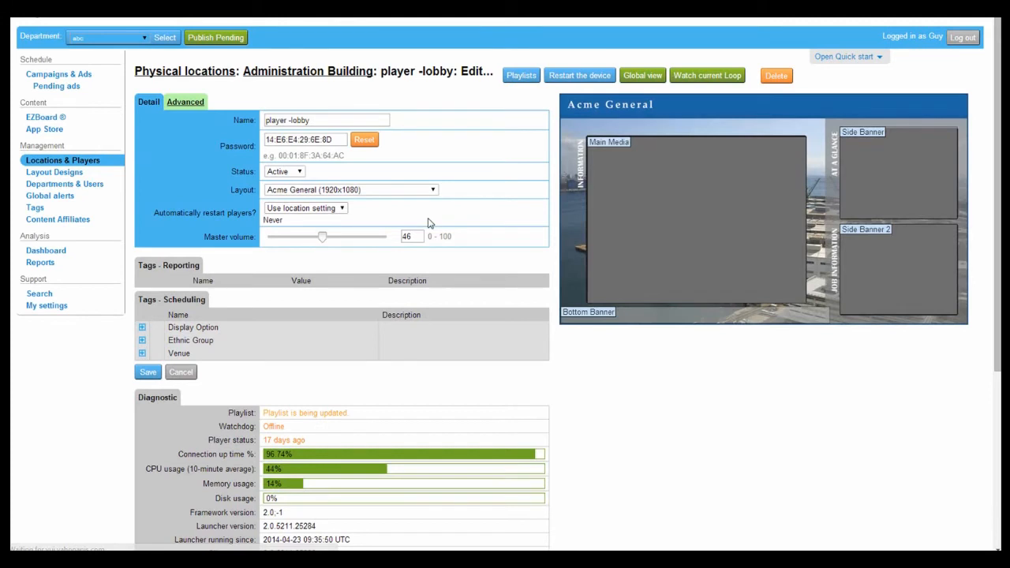
left_click(565, 77)
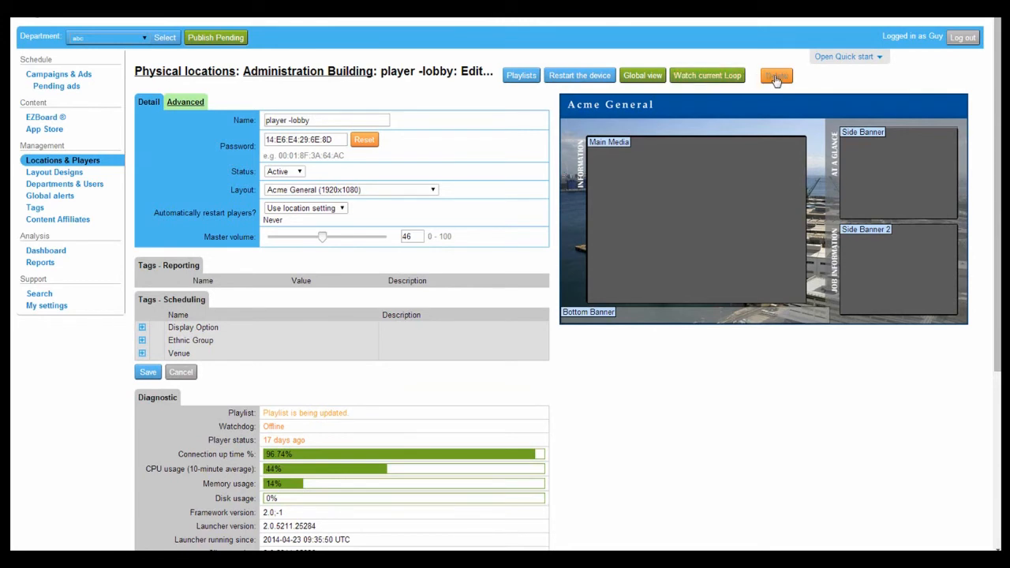
- Examine the lobby player's playlists and its global view, returning to the player's edit page after each
left_click(524, 77)
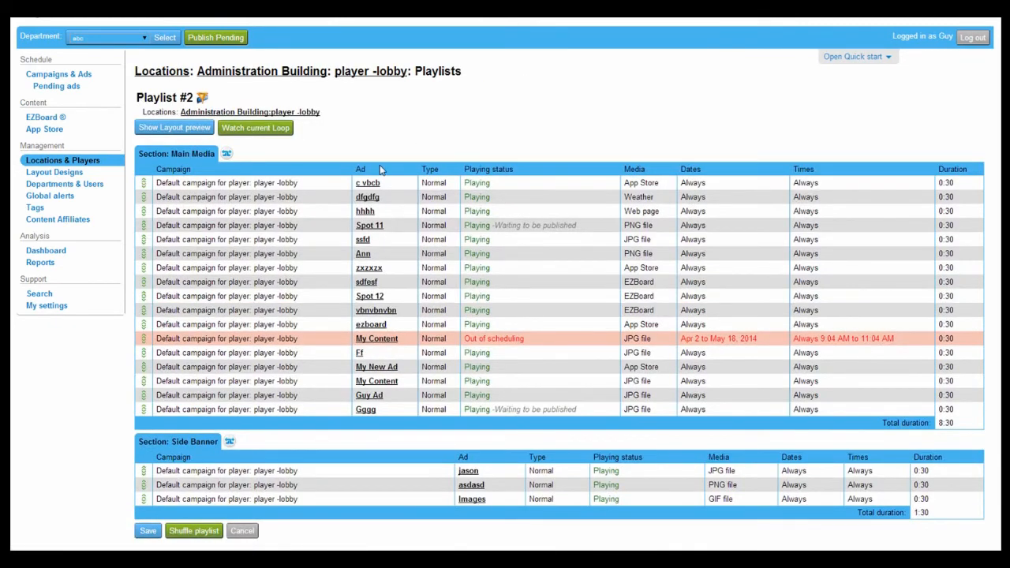
left_click(387, 73)
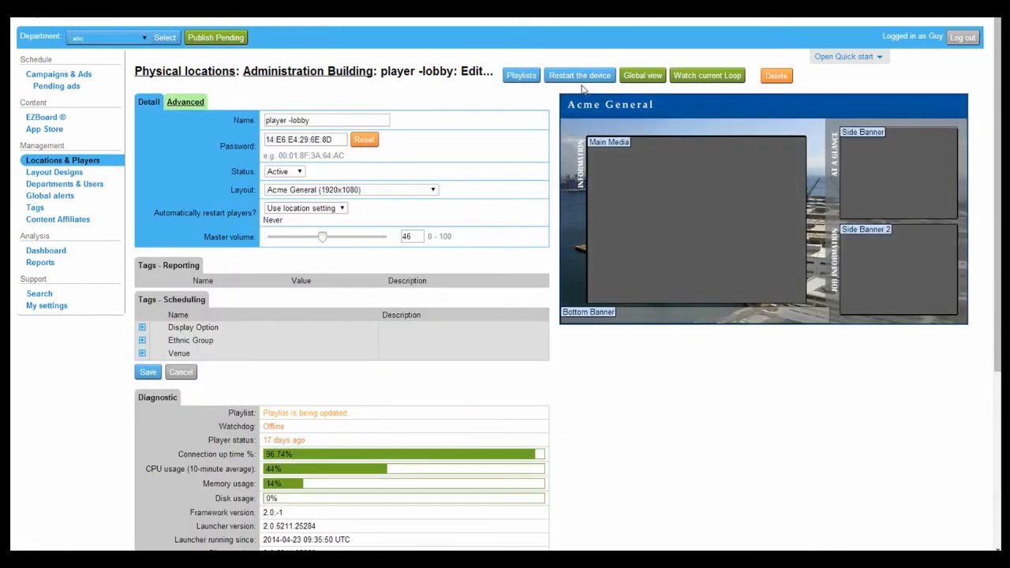
left_click(636, 79)
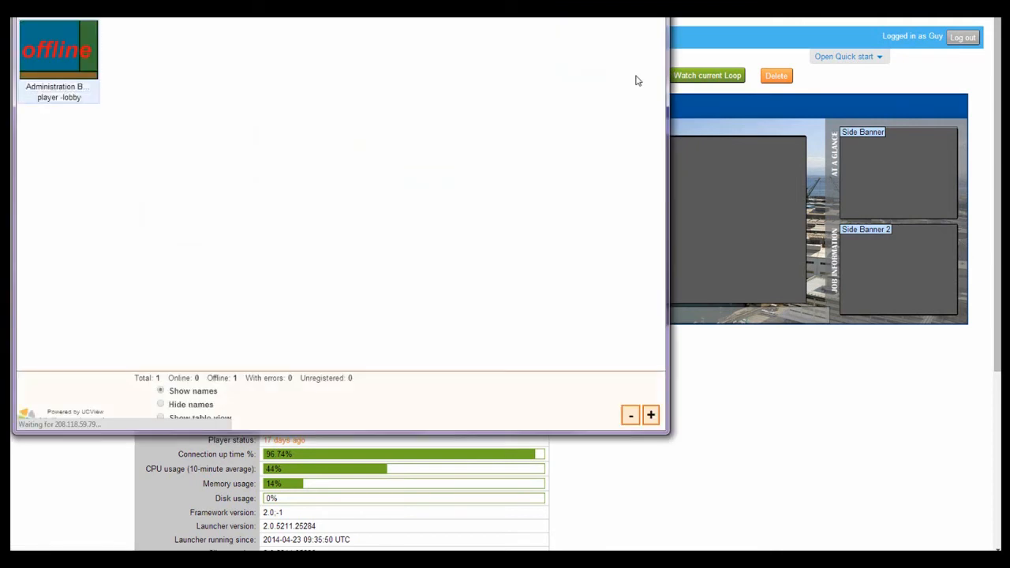
left_click(653, 10)
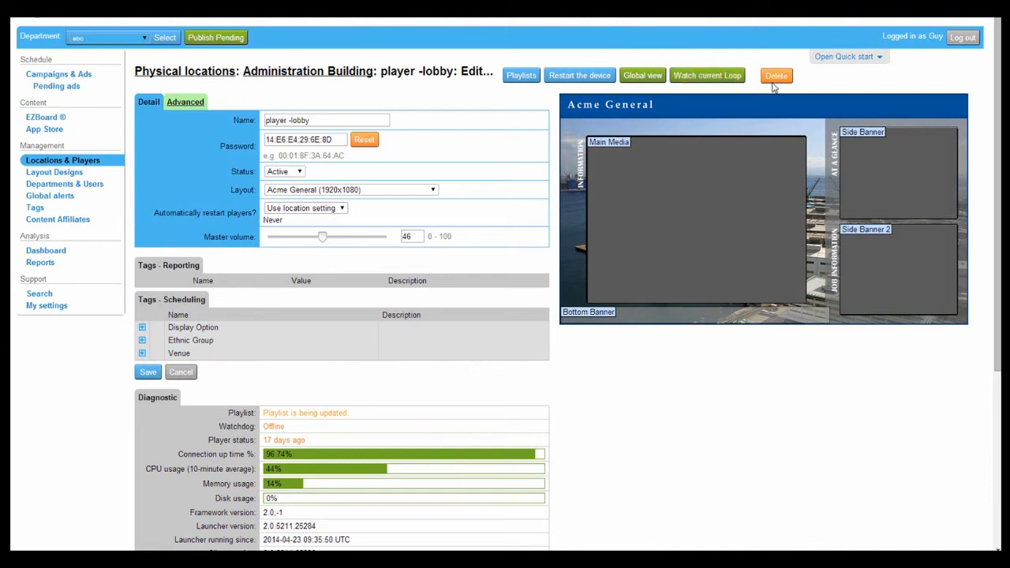
- Try to watch the lobby player's current loop, and highlight the notice about installing the client
left_click(733, 76)
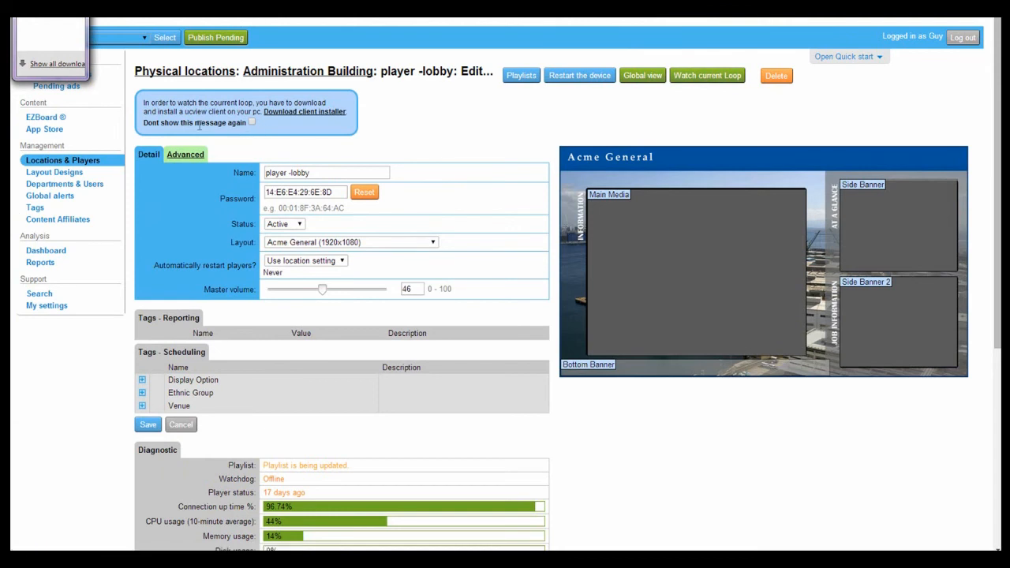
left_click_drag(143, 102, 247, 114)
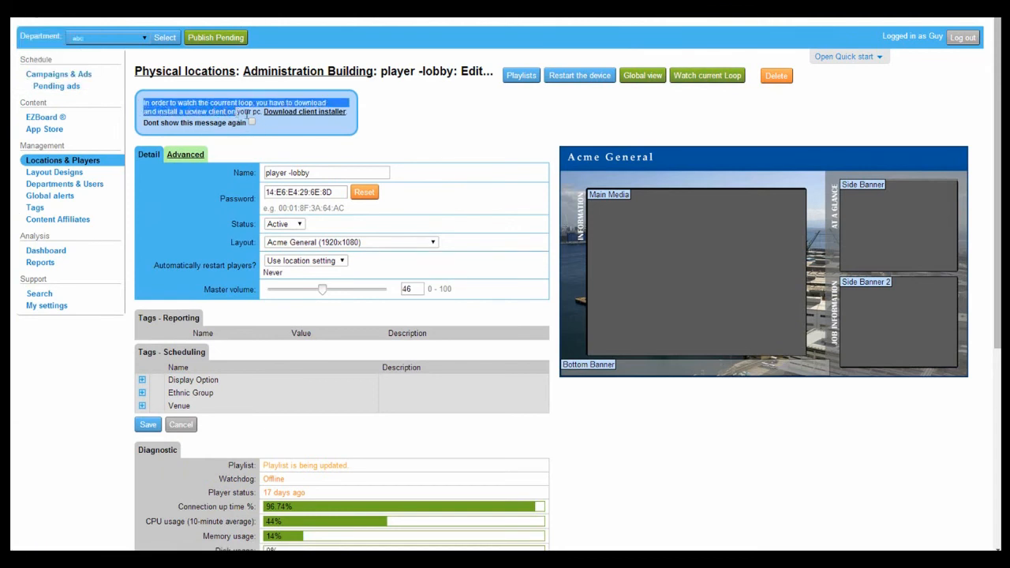